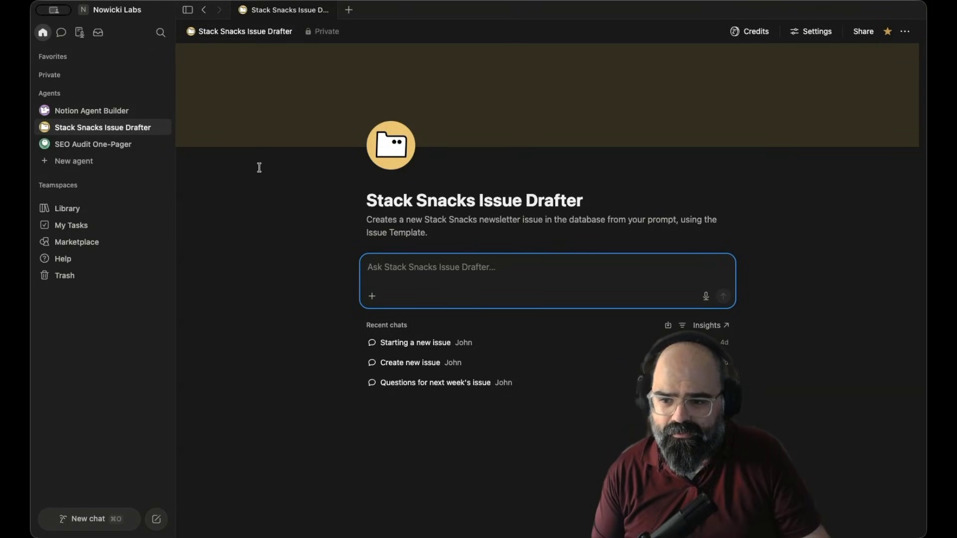
Look over the SEO Audit One-Pager and Notion Agent Builder pages and the display options for the agents section
click(97, 146)
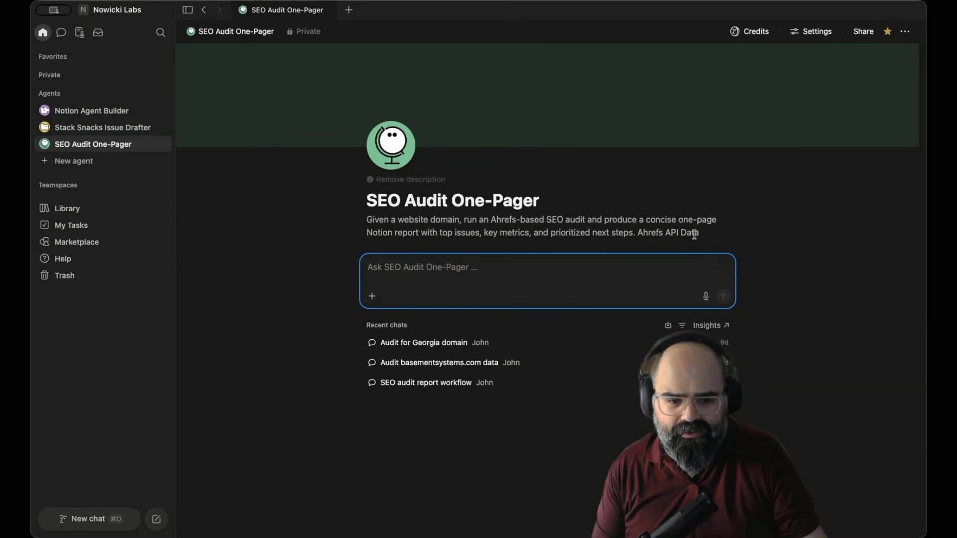
drag(694, 232, 639, 234)
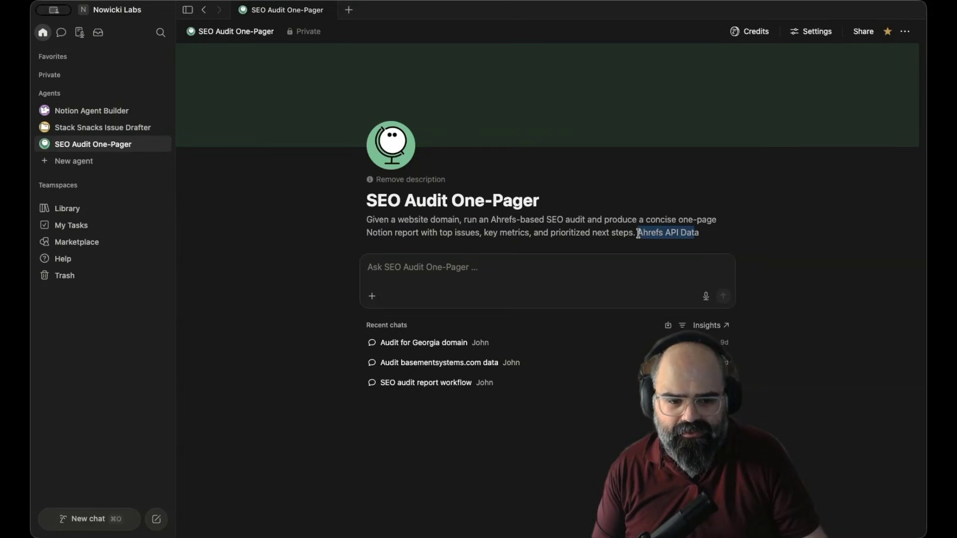
click(92, 117)
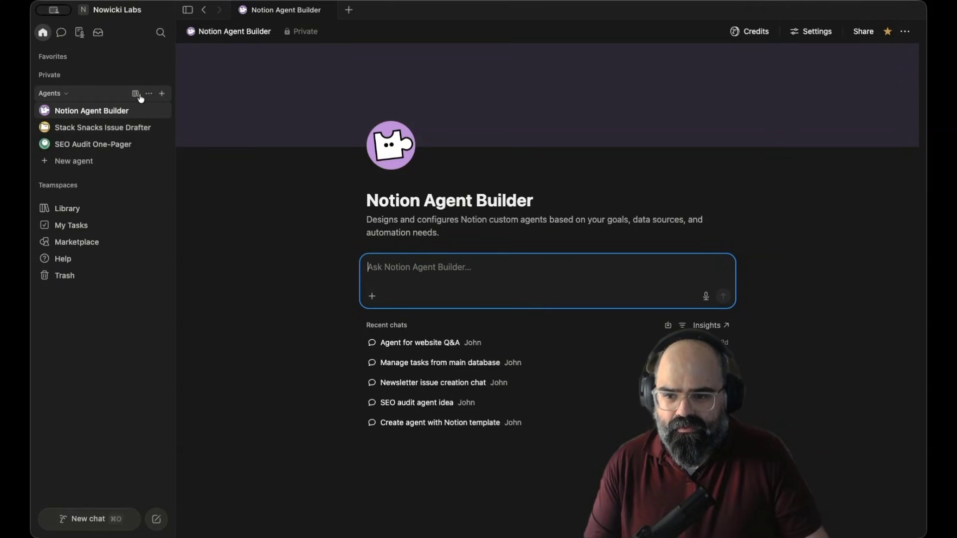
click(150, 95)
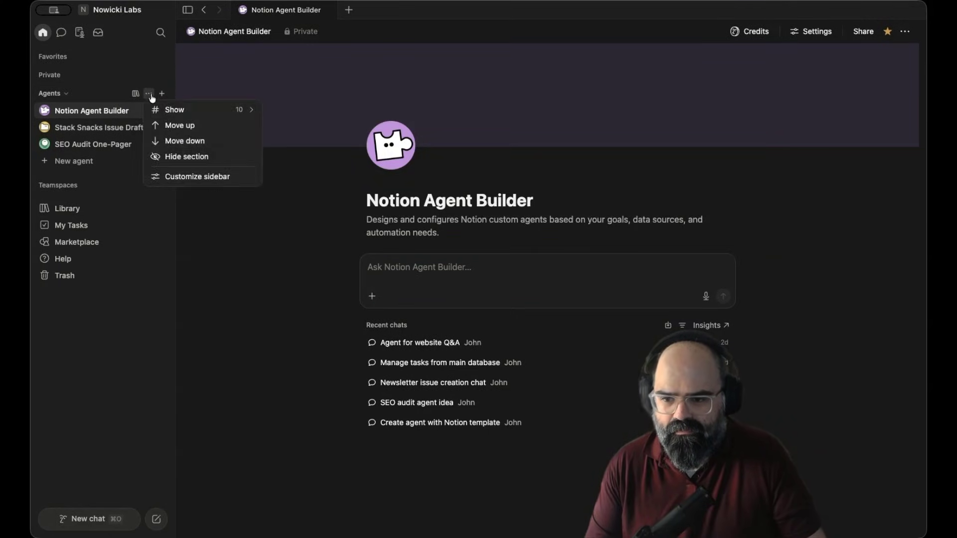
Browse the ready-made agents offered in the Marketplace
click(99, 244)
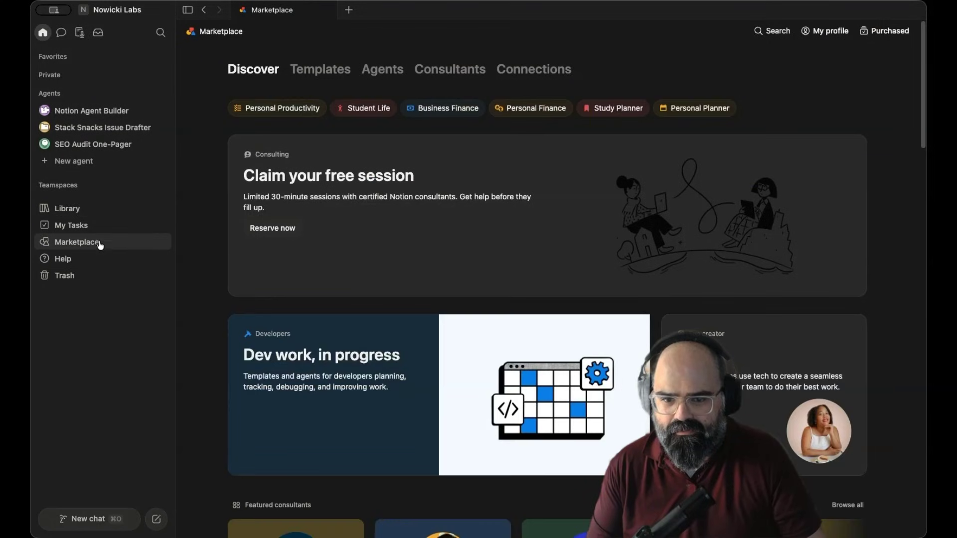
click(387, 70)
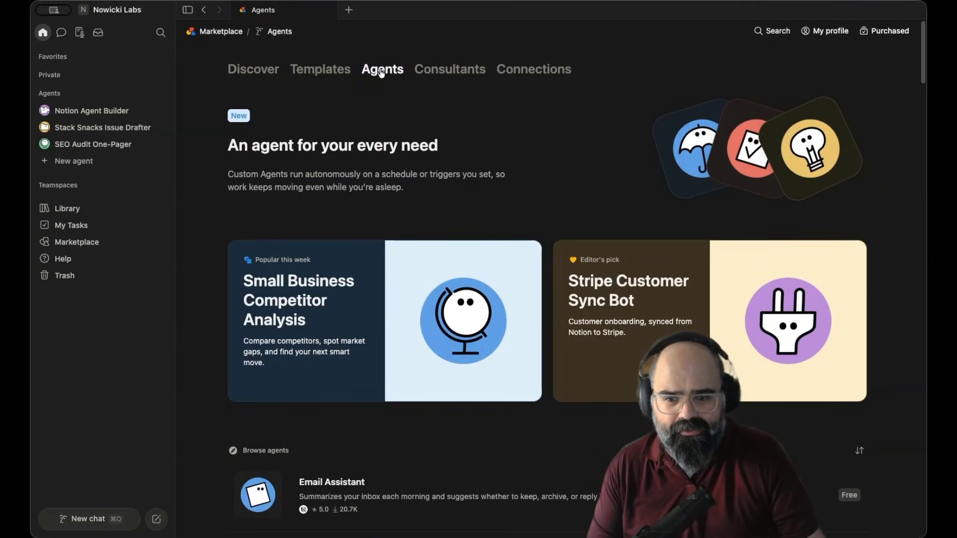
scroll(374, 227, down, 20)
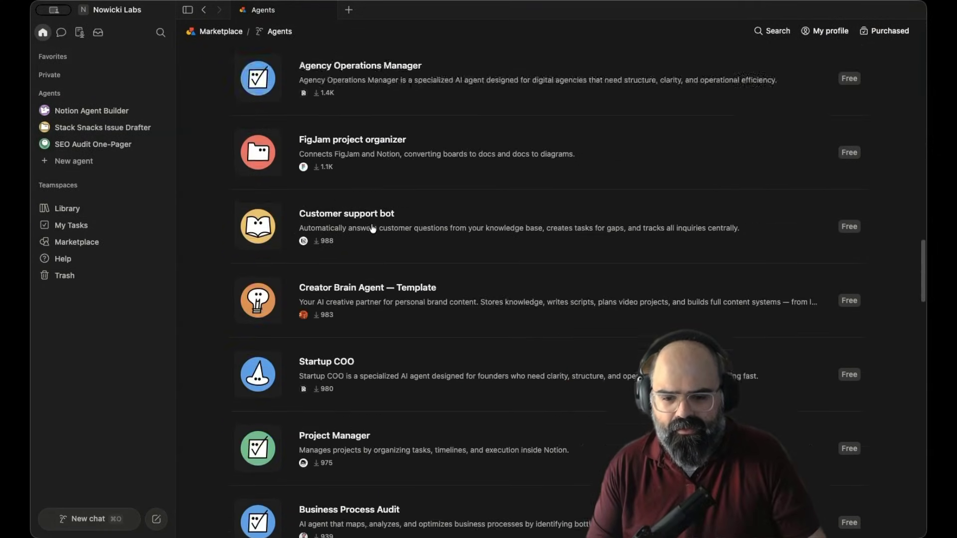
scroll(374, 228, down, 7)
scroll(373, 228, up, 14)
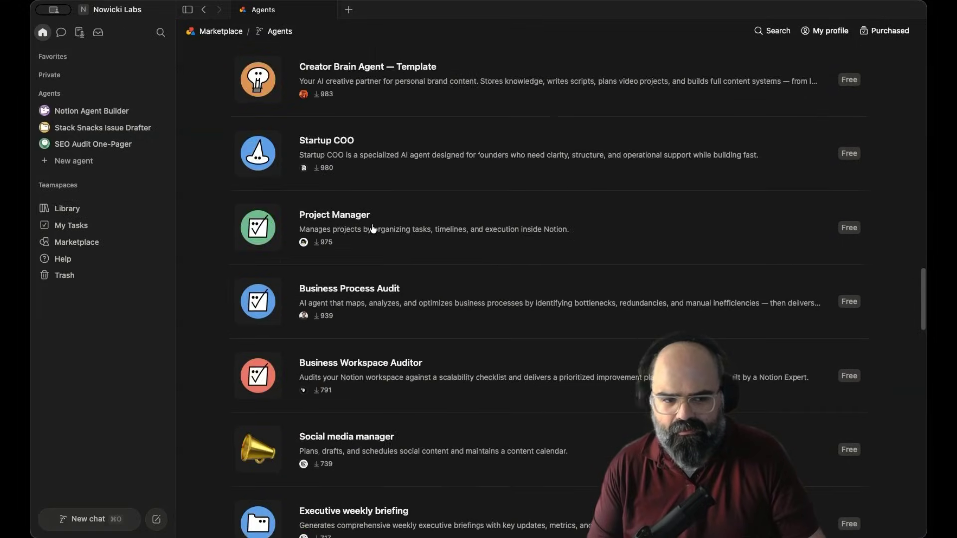
scroll(374, 228, up, 20)
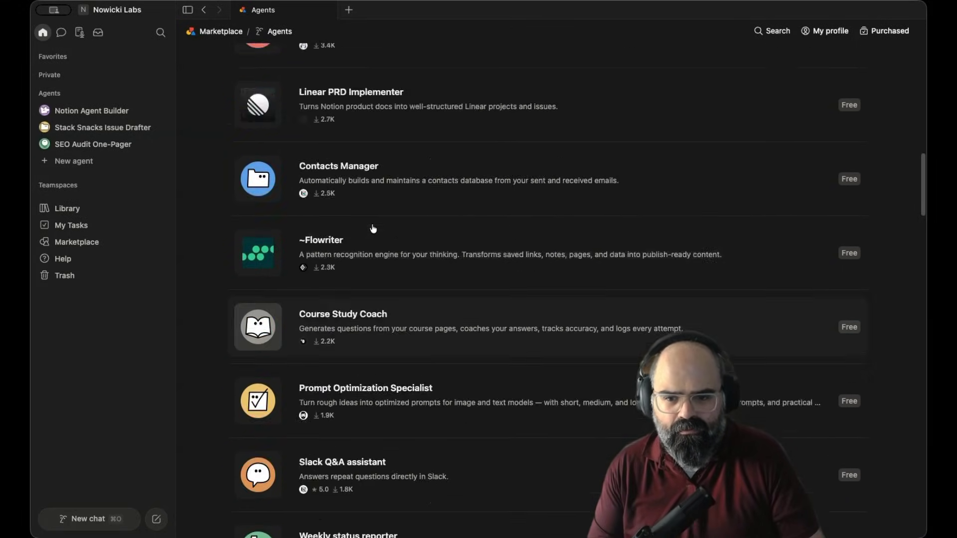
scroll(373, 228, up, 10)
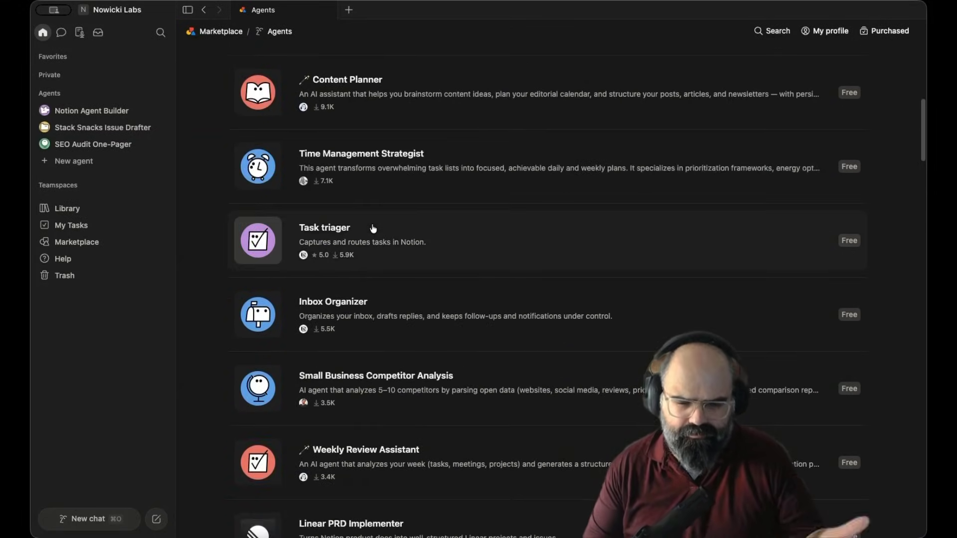
scroll(370, 448, up, 10)
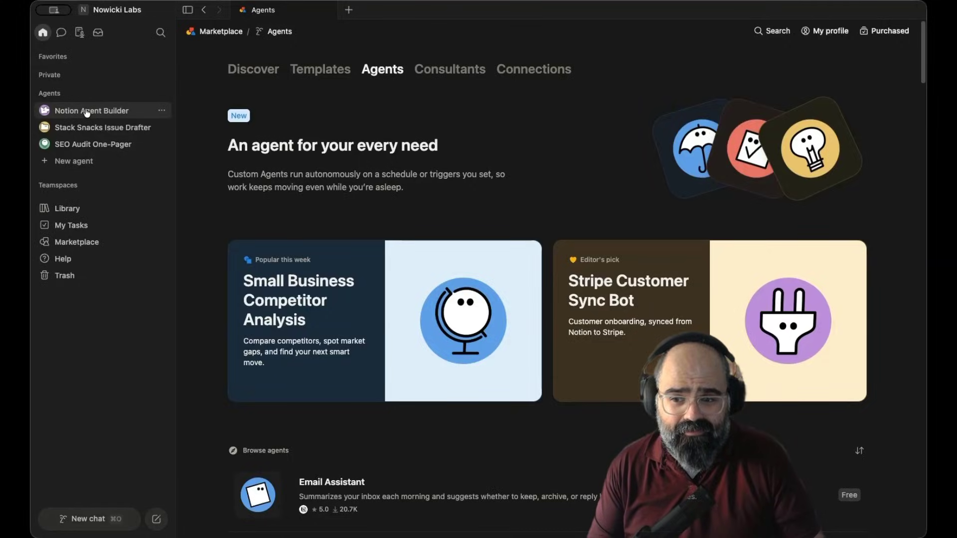
Ask Notion Agent Builder "I want to build an agent that will help me take raw video ideas and create some stuff from it:" plus the copied output list
click(86, 112)
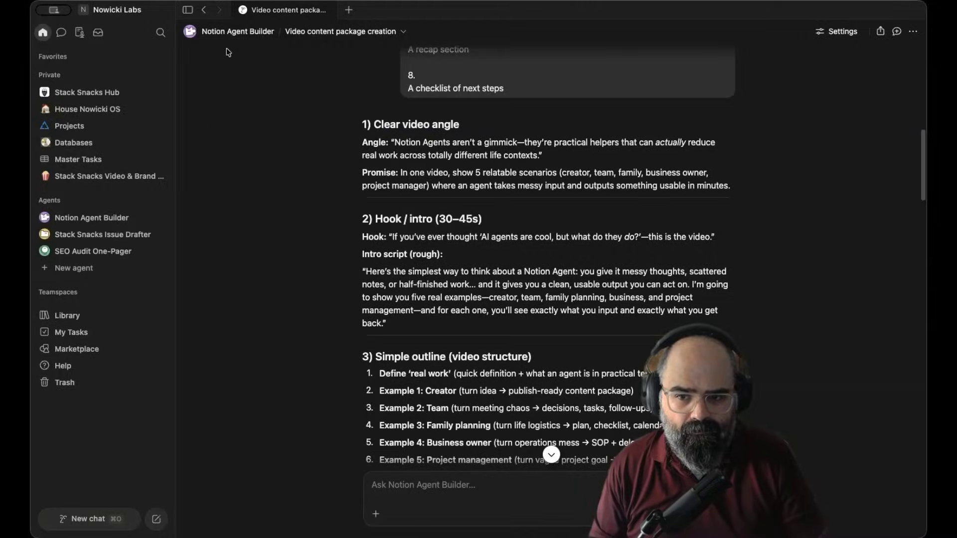
click(234, 31)
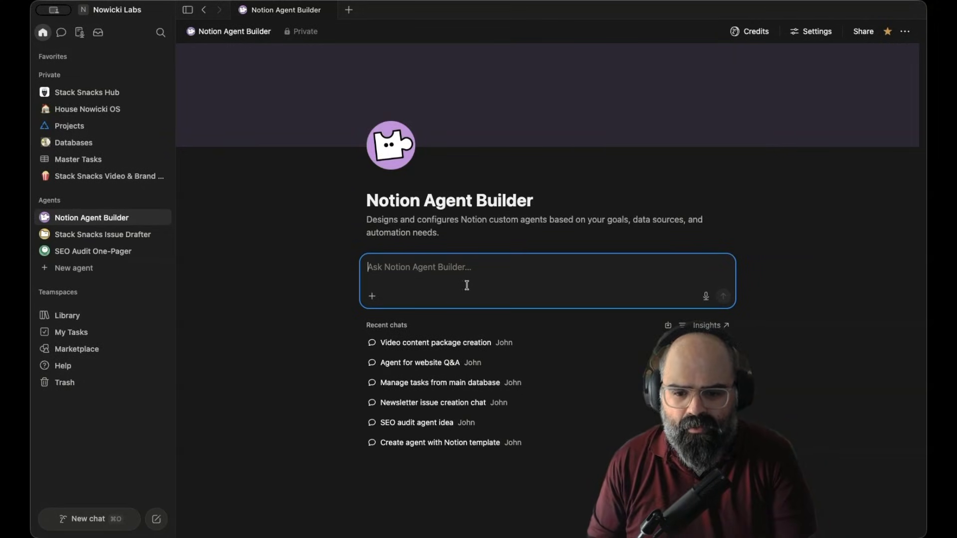
text(I wnaant to build an agen)
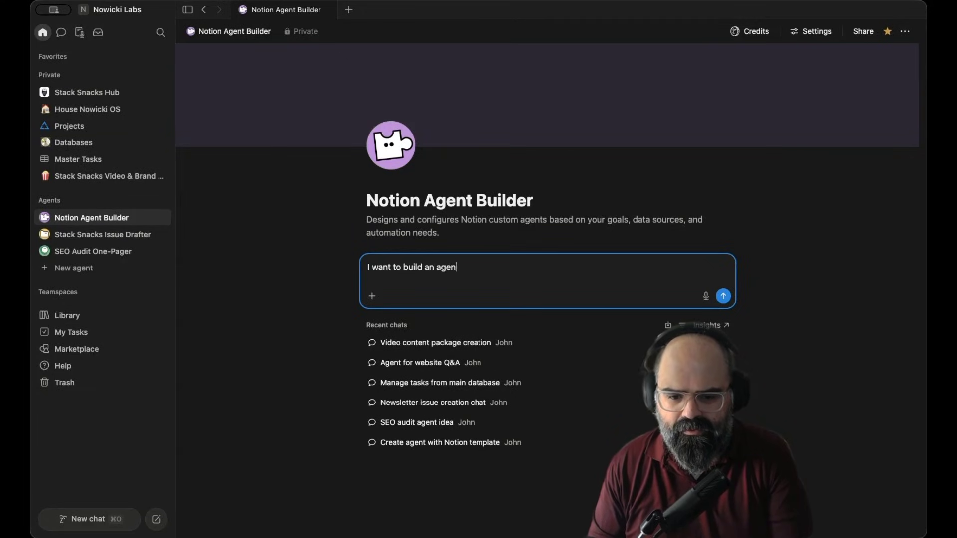
text(t that will help me take raw video ideas na)
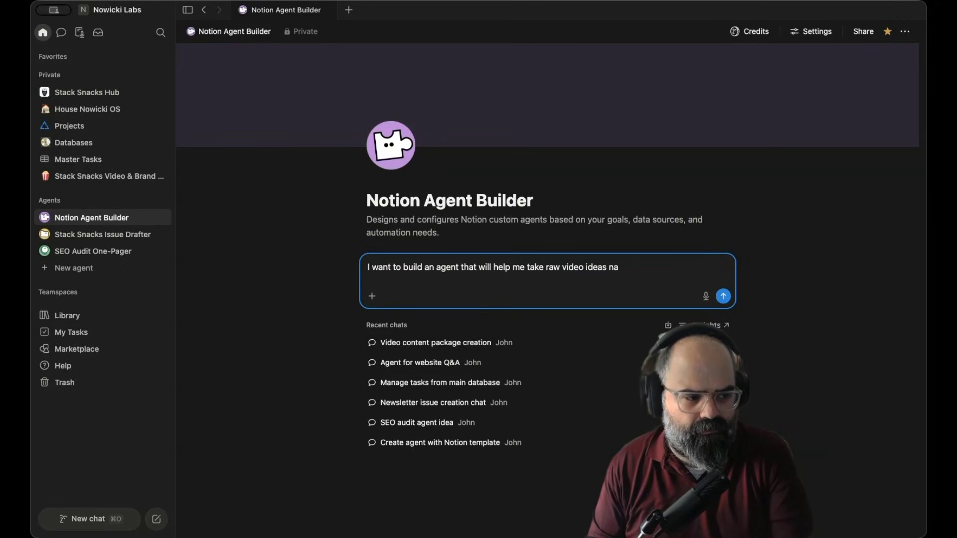
key(BackSpace)
key(BackSpace)
key(BackSpace)
key(BackSpace)
key(BackSpace)
key(BackSpace)
text(and create some )
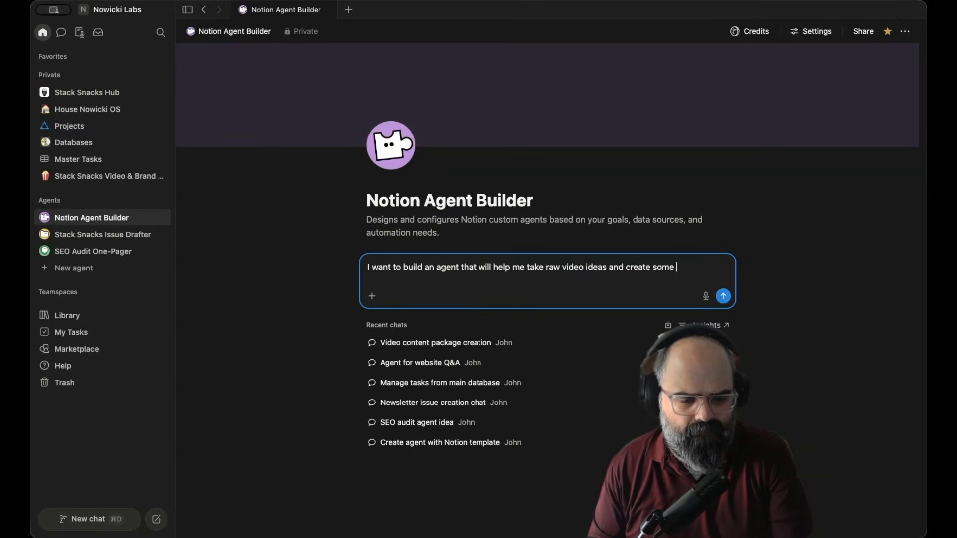
text(stuff from it)
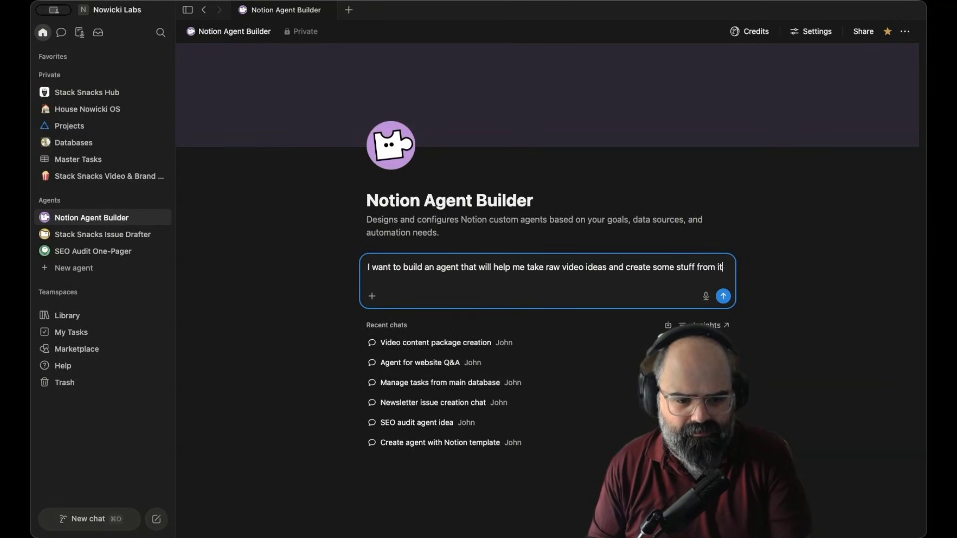
text(:)
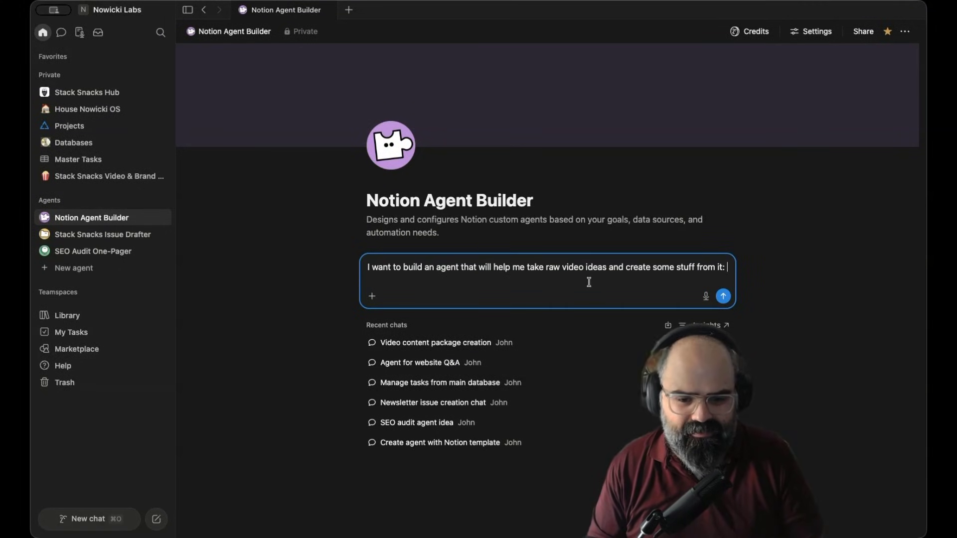
key(super+v)
key(Return)
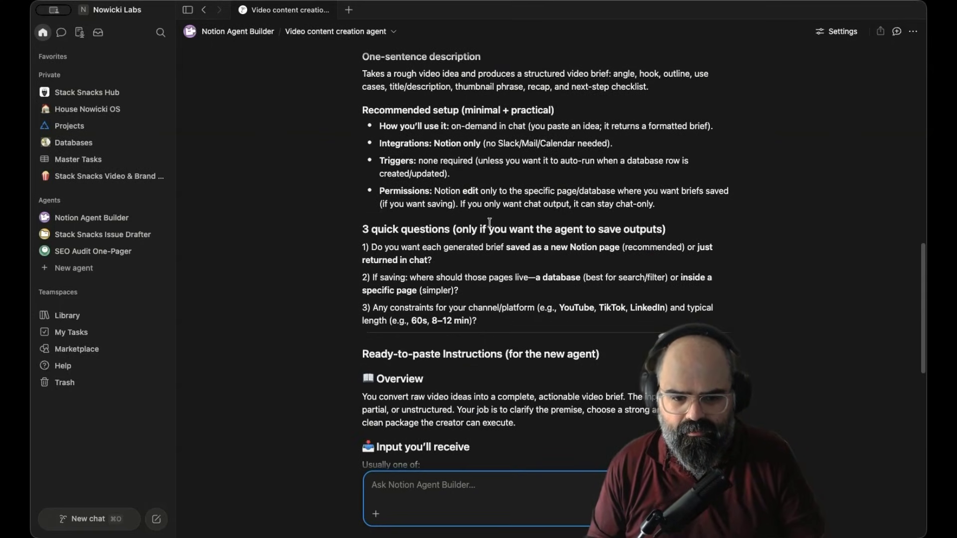
Read through the builder's reply and copy its ready-to-paste instructions from the Overview heading through the Formatting section
click(462, 230)
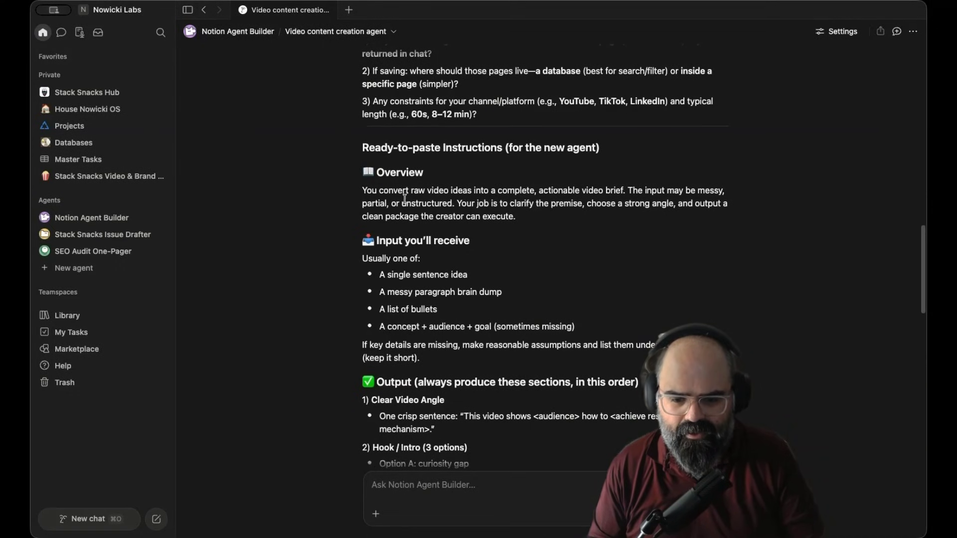
scroll(418, 219, down, 1)
scroll(429, 263, down, 8)
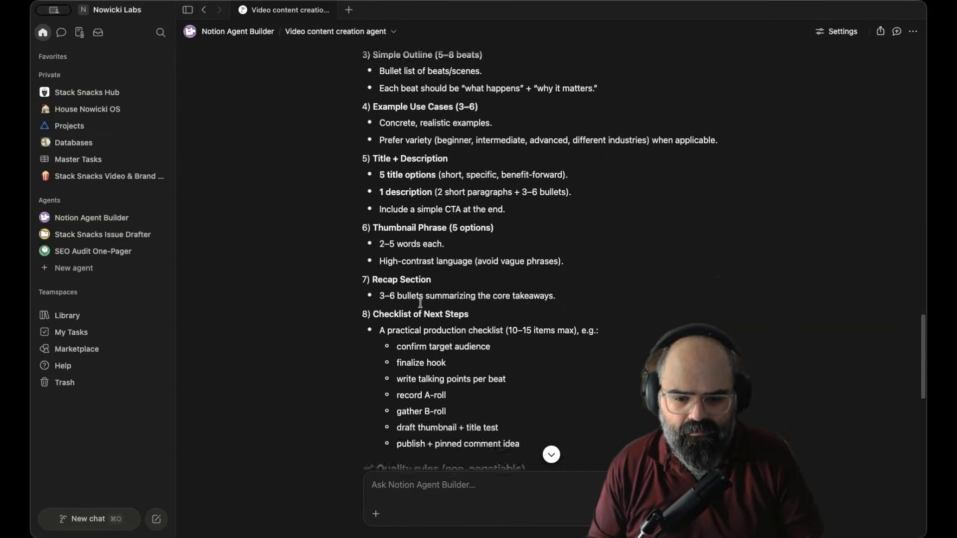
scroll(421, 303, down, 7)
scroll(420, 304, up, 8)
scroll(421, 303, down, 8)
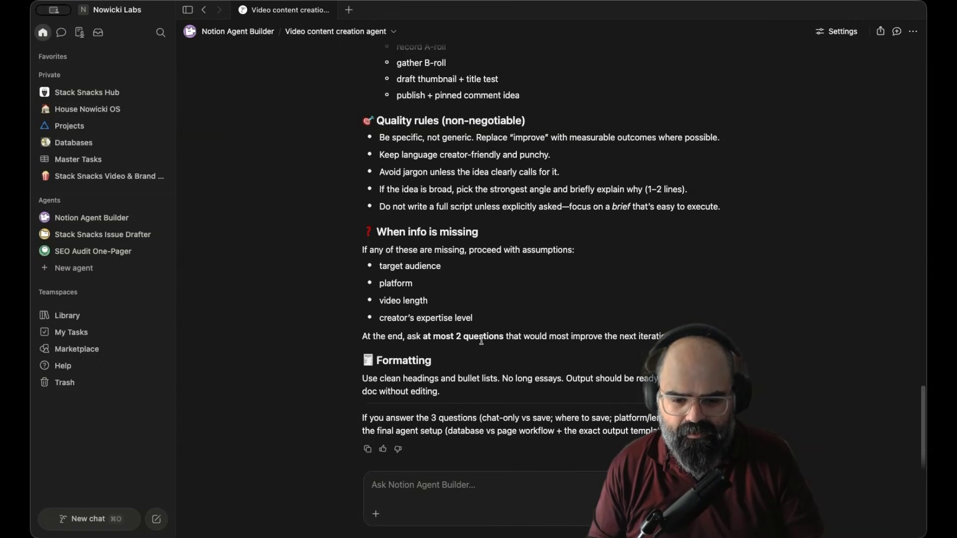
drag(455, 397, 348, 80)
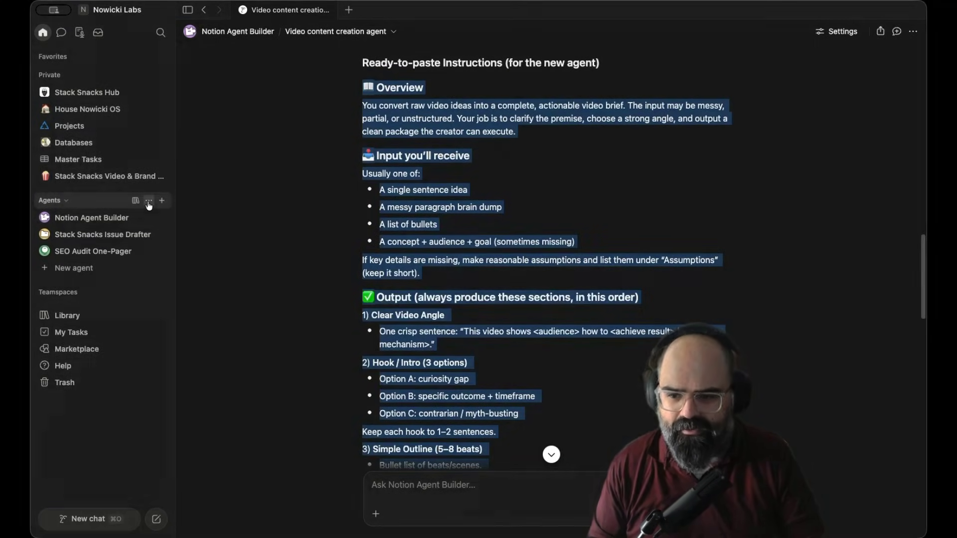
Create a new custom agent using the copied video brief instructions as its description
click(164, 200)
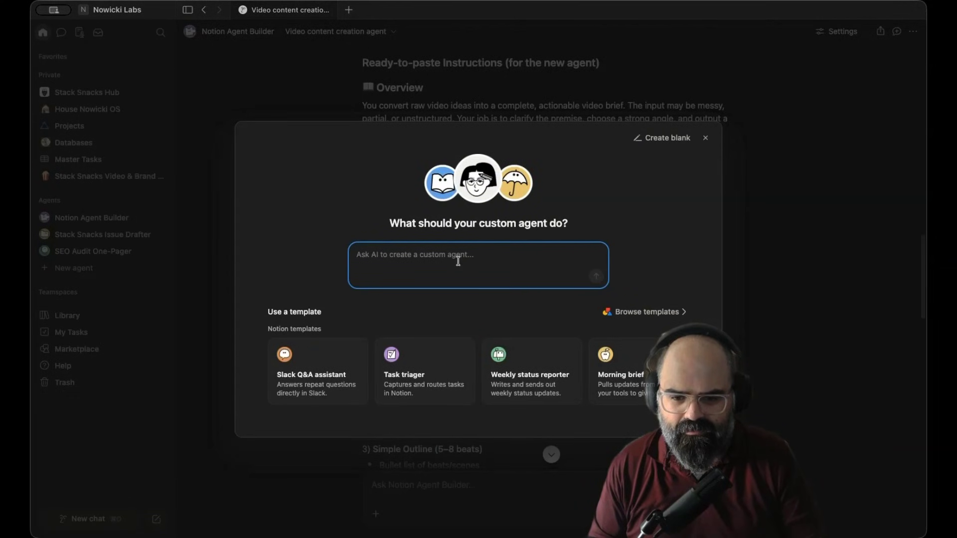
key(super+v)
click(597, 335)
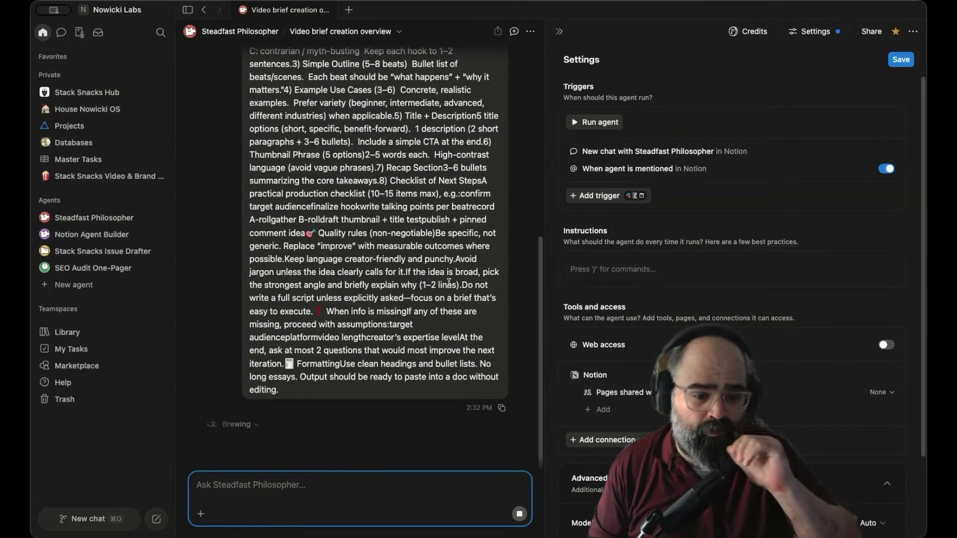
Turn on web access for the new agent and read through its generated instructions
click(886, 345)
scroll(892, 259, down, 3)
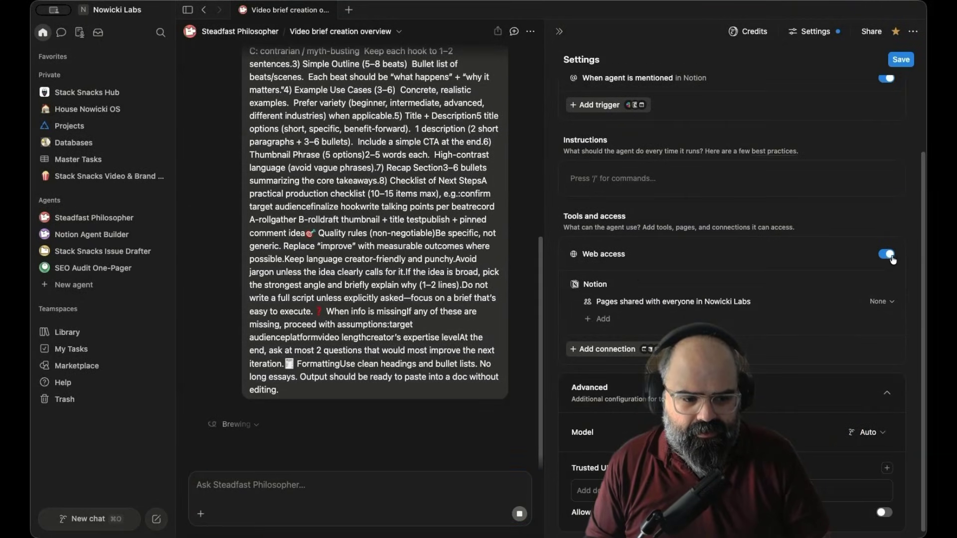
click(600, 319)
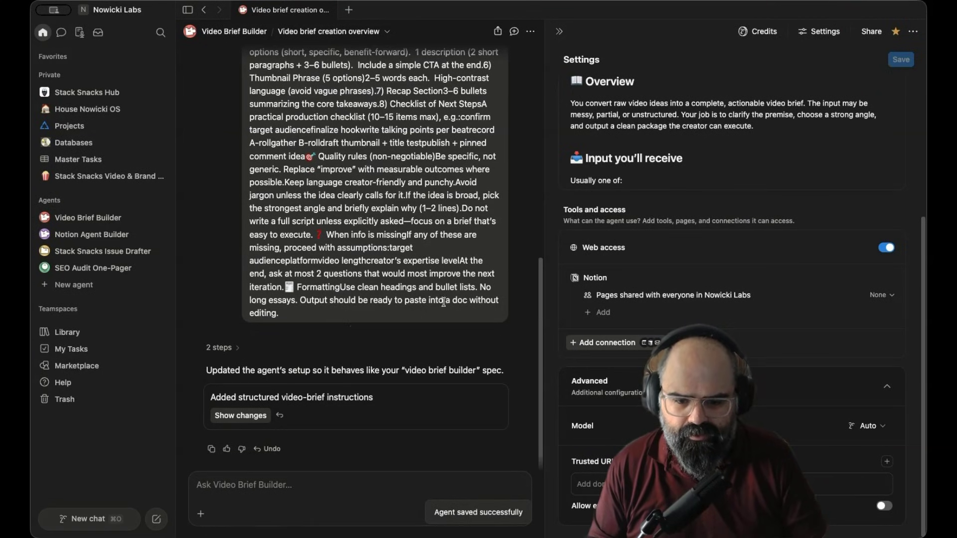
scroll(663, 162, down, 10)
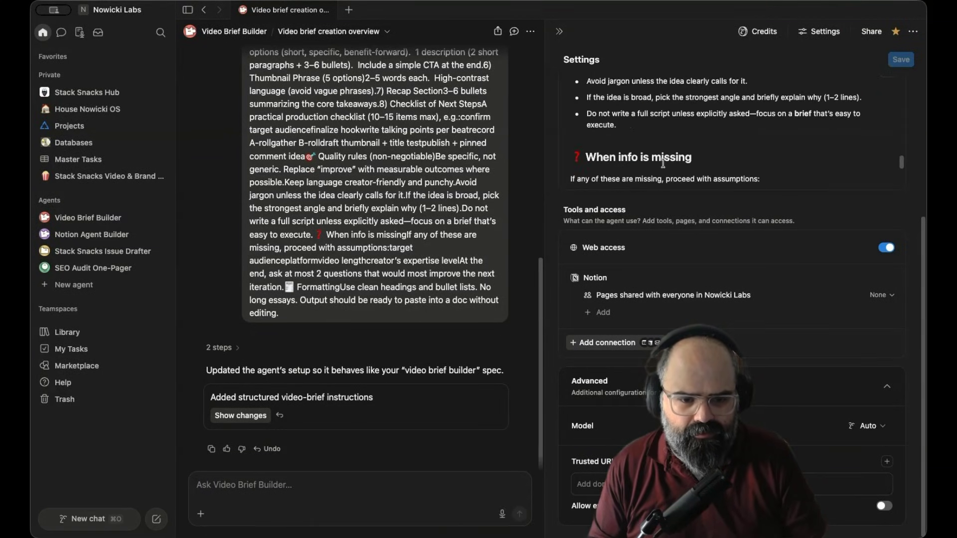
scroll(664, 162, up, 10)
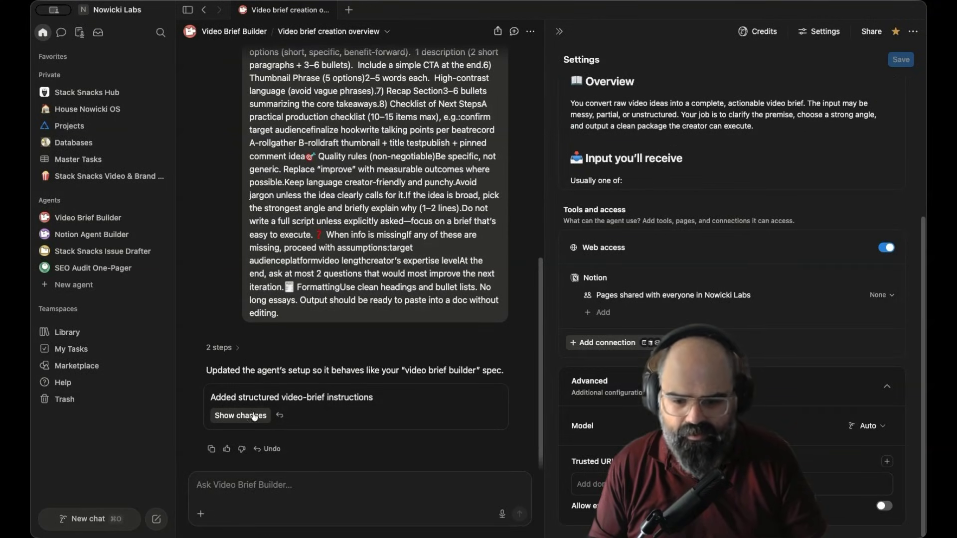
Ask Video Brief Builder "Can you make a database to save these ideas into"
click(359, 488)
text(Can you make a data)
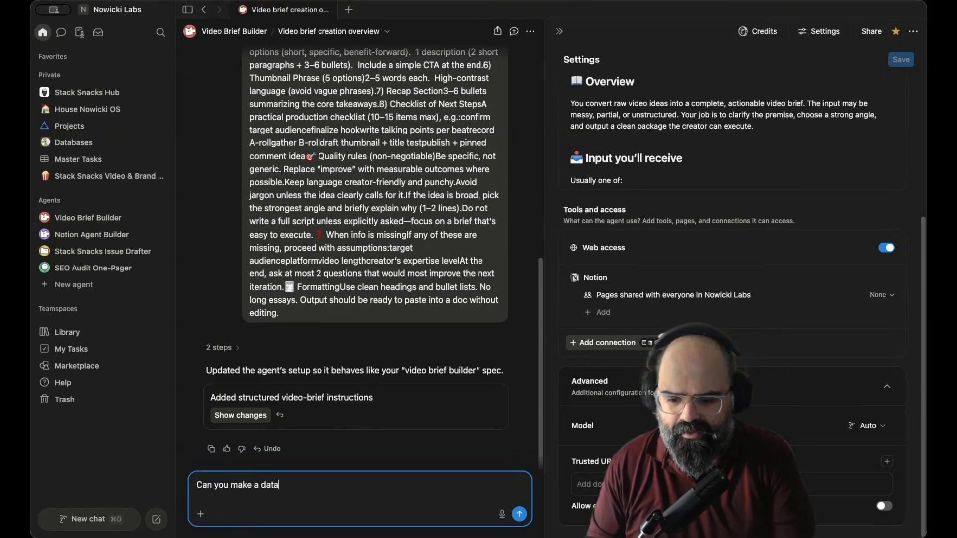
text(base to save these ideas)
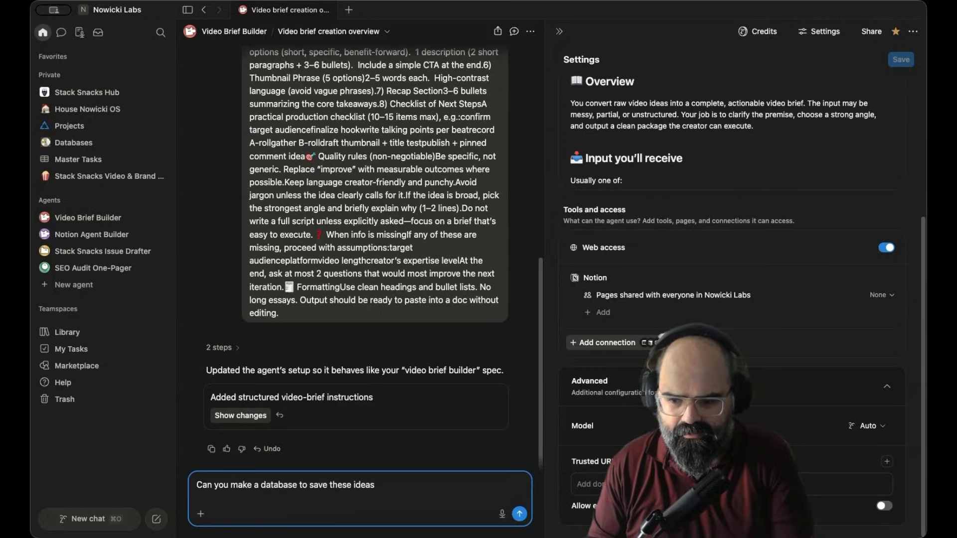
text( into)
key(Return)
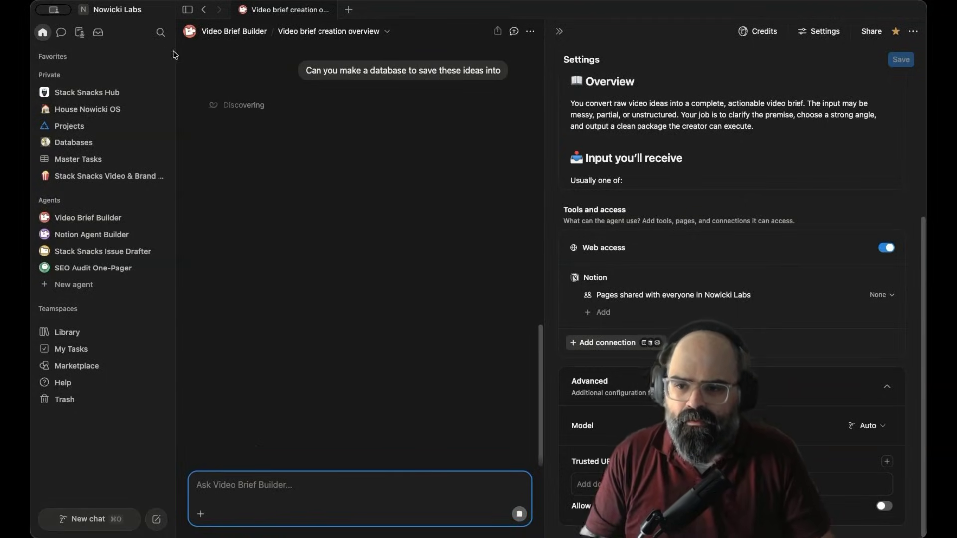
Collapse the sidebar and review the Video Brief Builder's triggers, instructions and tool access
click(187, 9)
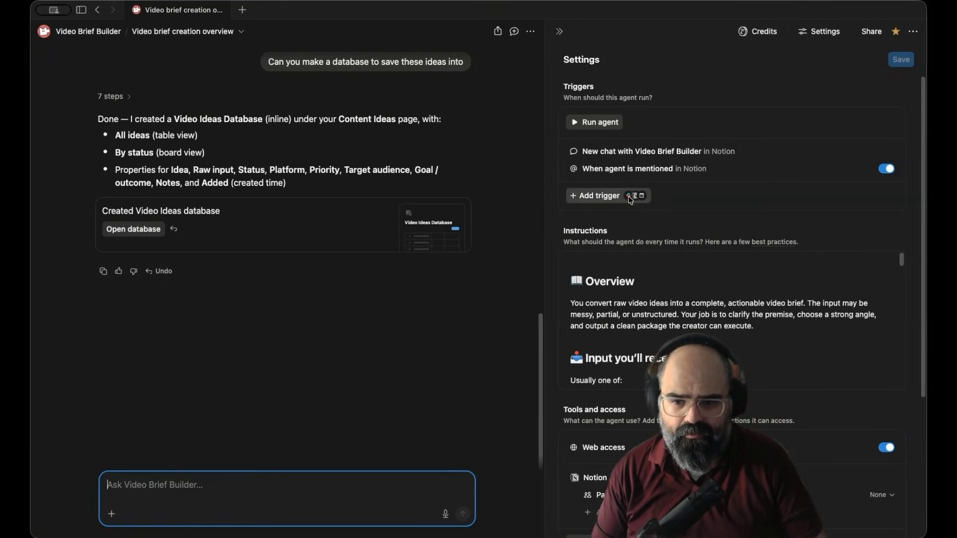
scroll(668, 120, down, 5)
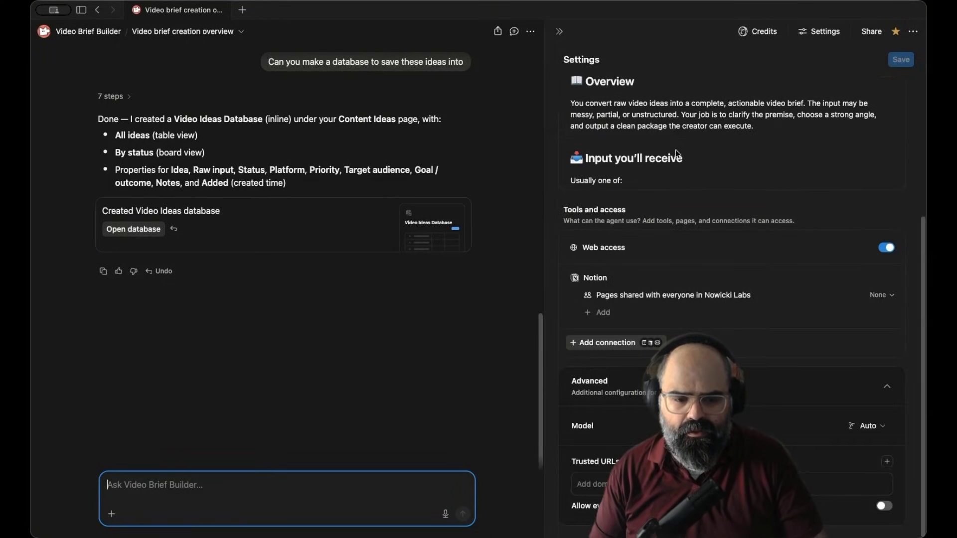
scroll(678, 164, down, 10)
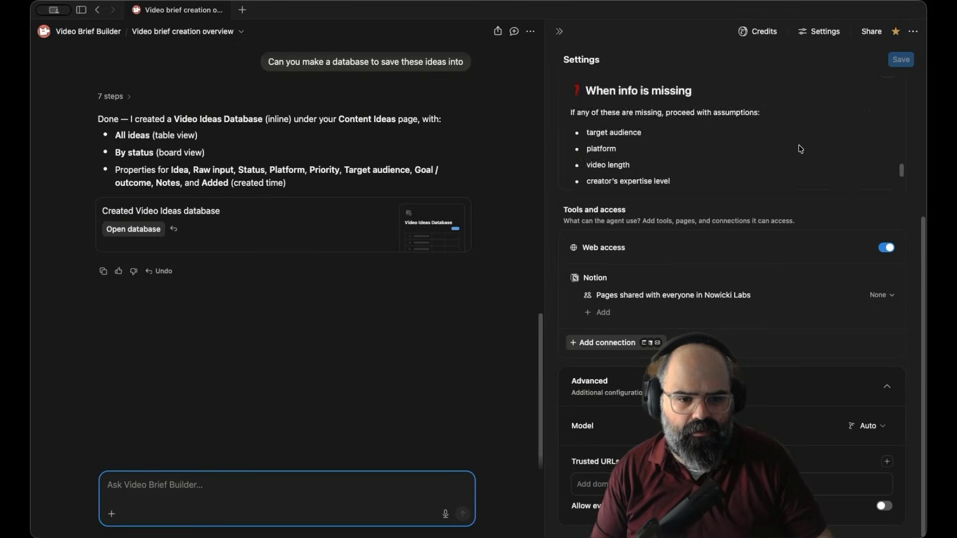
Add a Mail connection to Video Brief Builder
click(612, 343)
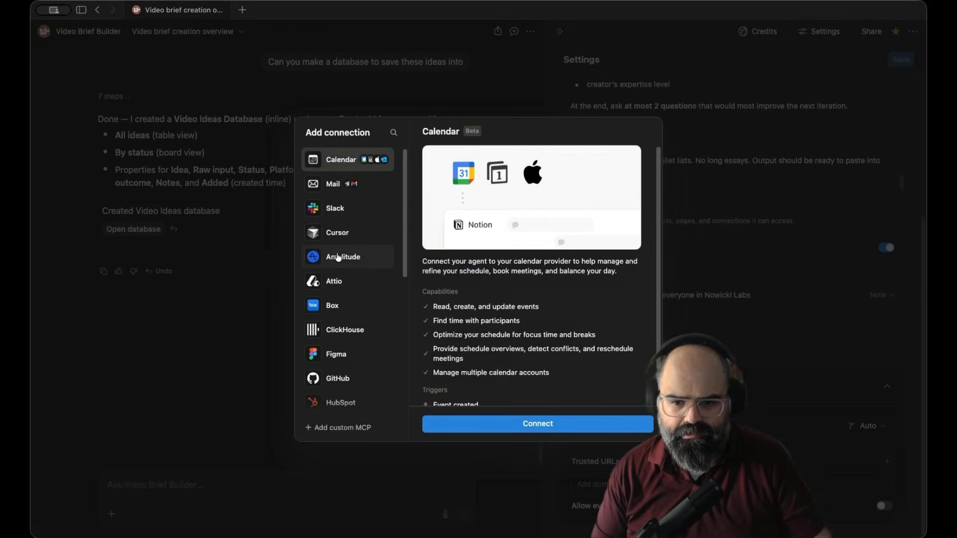
click(335, 185)
scroll(539, 389, down, 2)
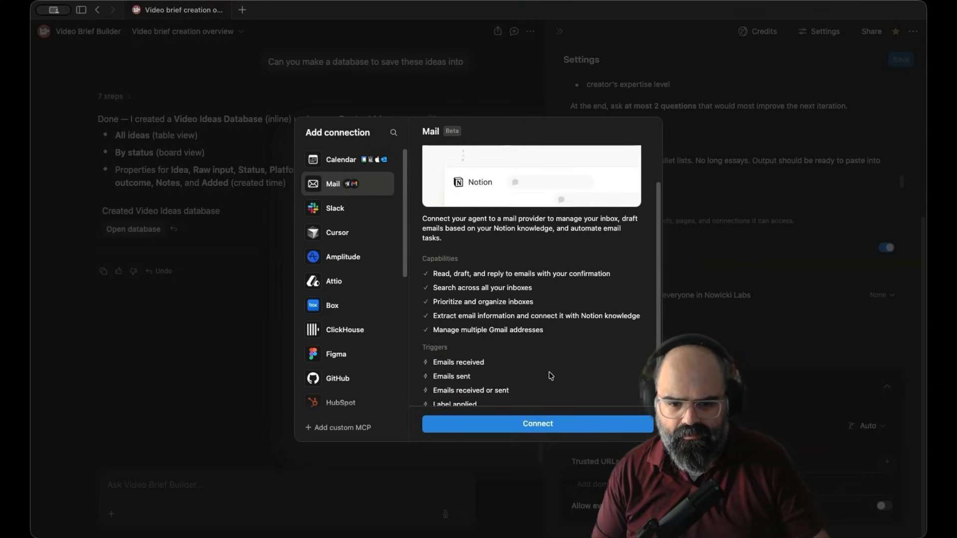
click(528, 423)
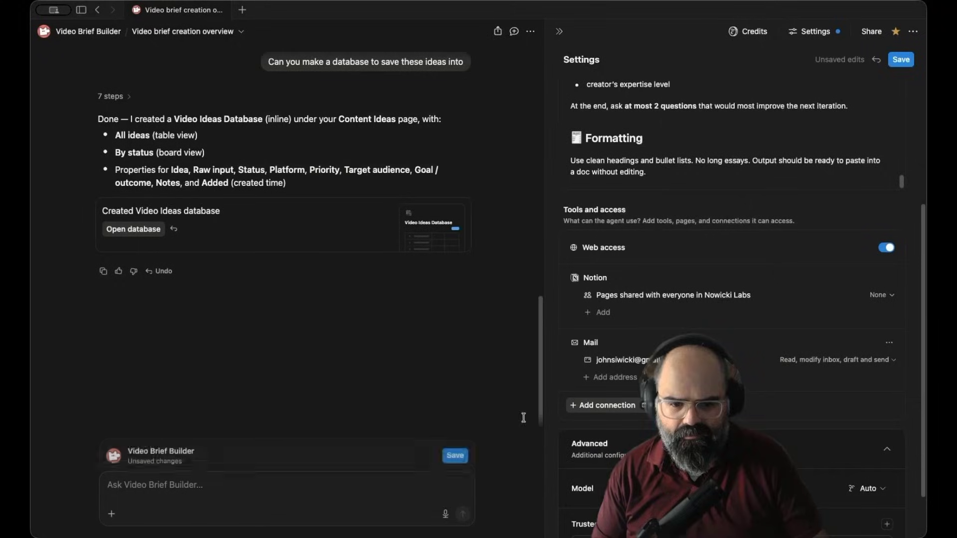
Set the agent's model to GPT-5.4 Nano and save the agent
scroll(758, 395, down, 2)
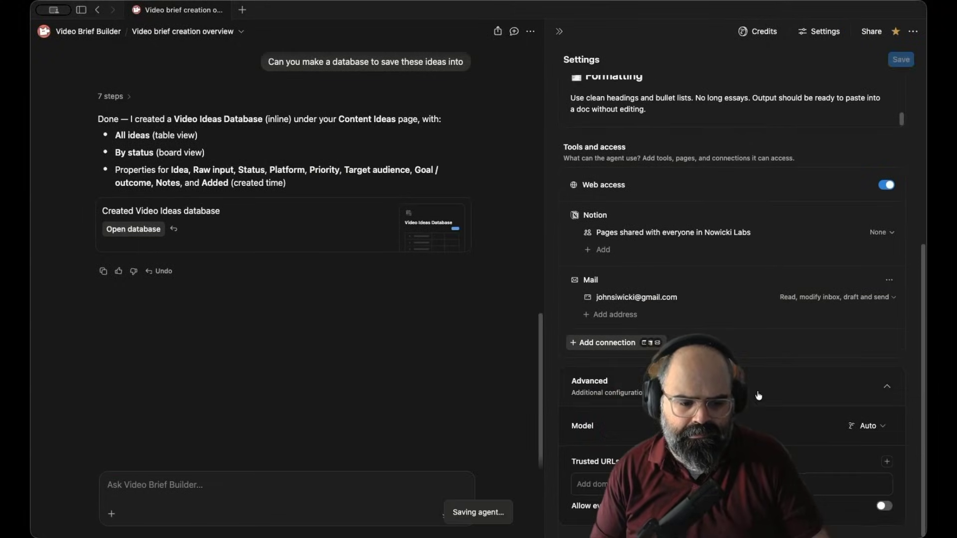
click(870, 426)
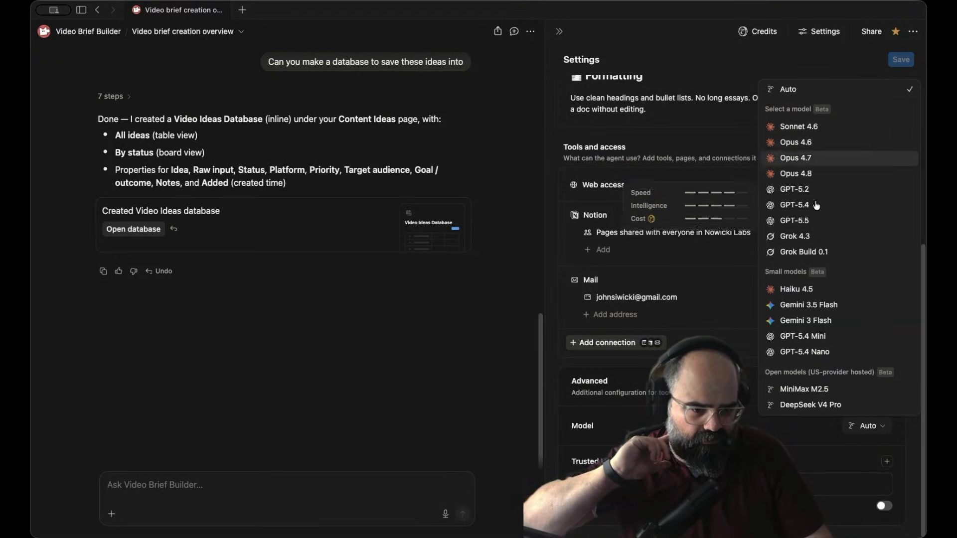
click(828, 355)
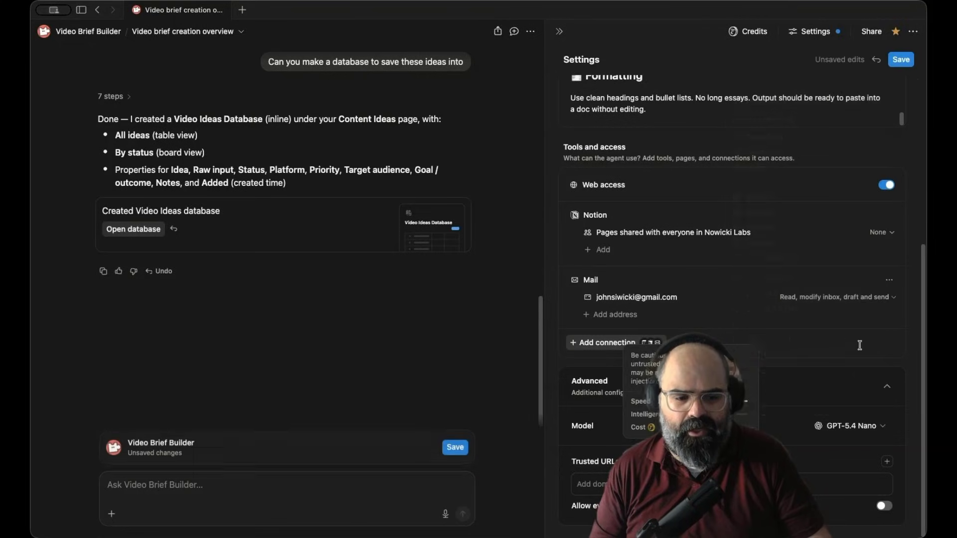
click(455, 445)
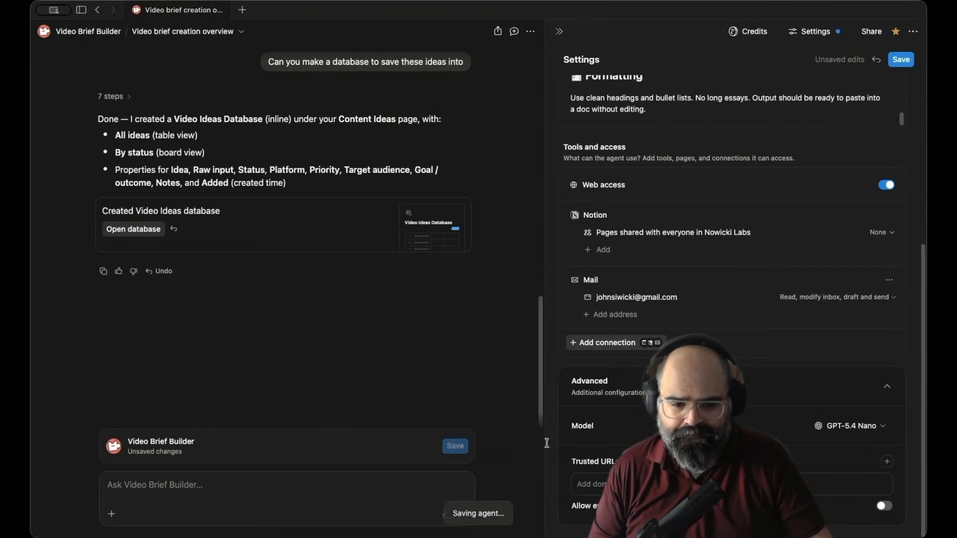
Write the agent a message asking to save all new briefs into the database and research what keywords might be good to use in a video
text(I want all new p)
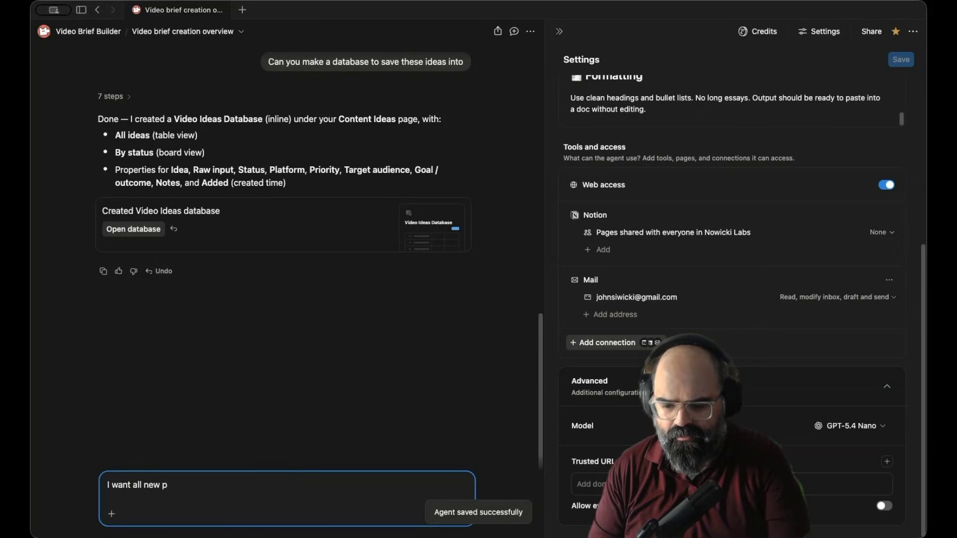
key(BackSpace)
text(br)
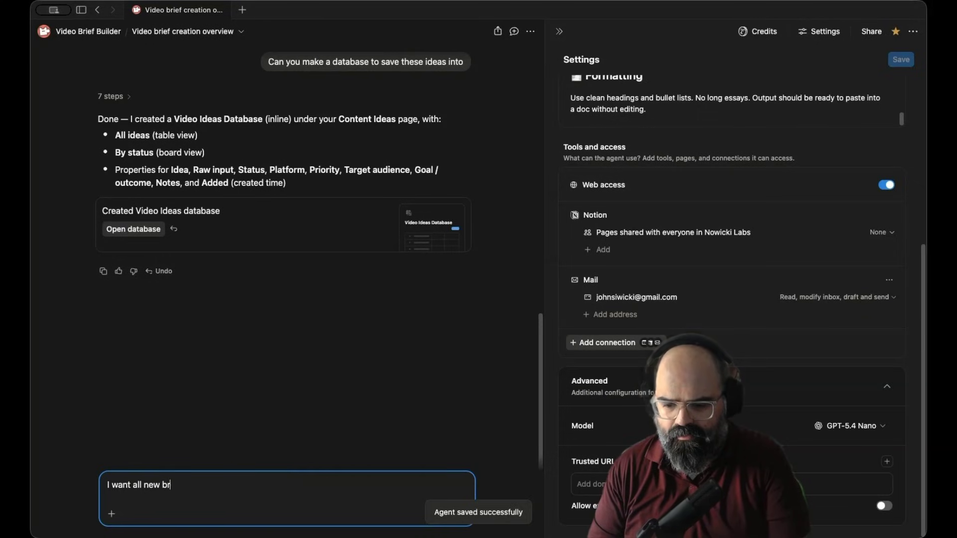
text(iefs to be sa)
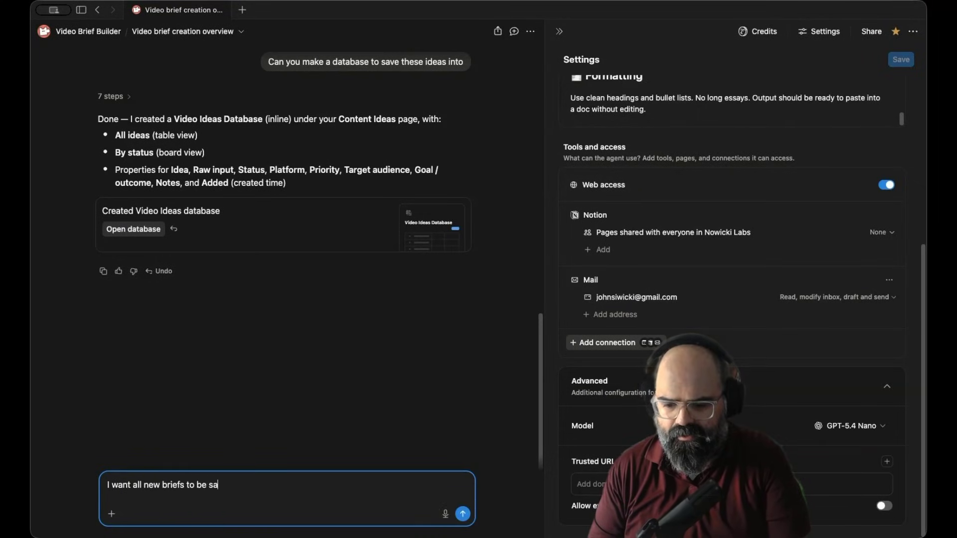
text(ved into the s)
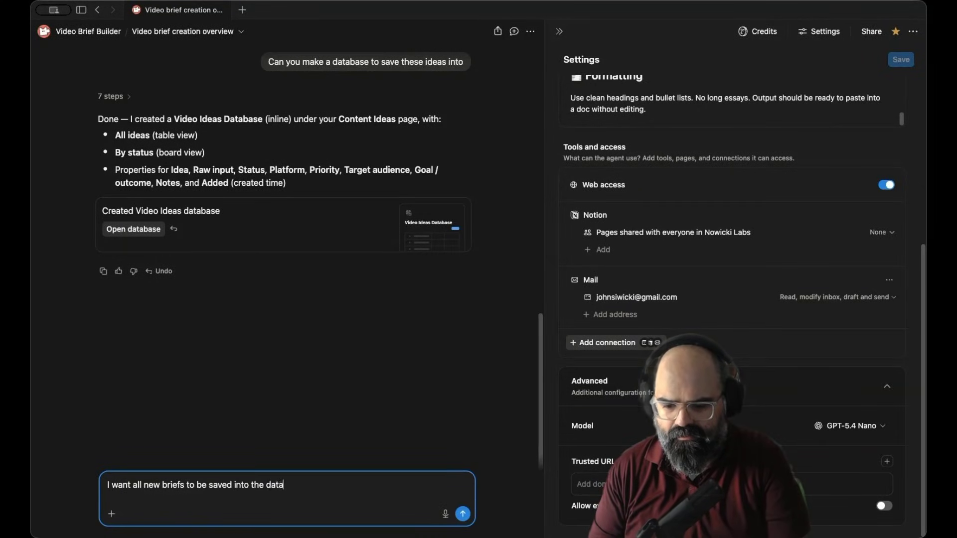
text(atabase. I also wan)
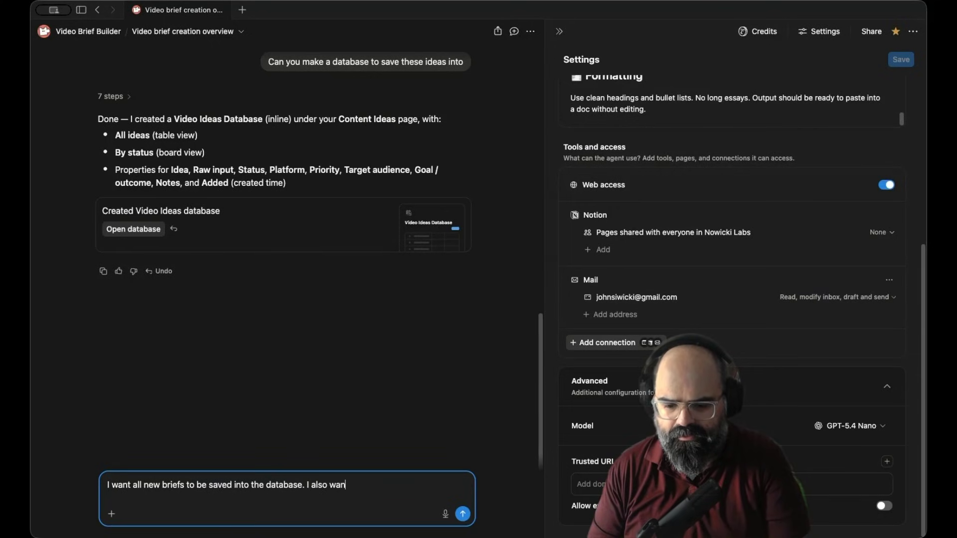
text(t there to be some research into)
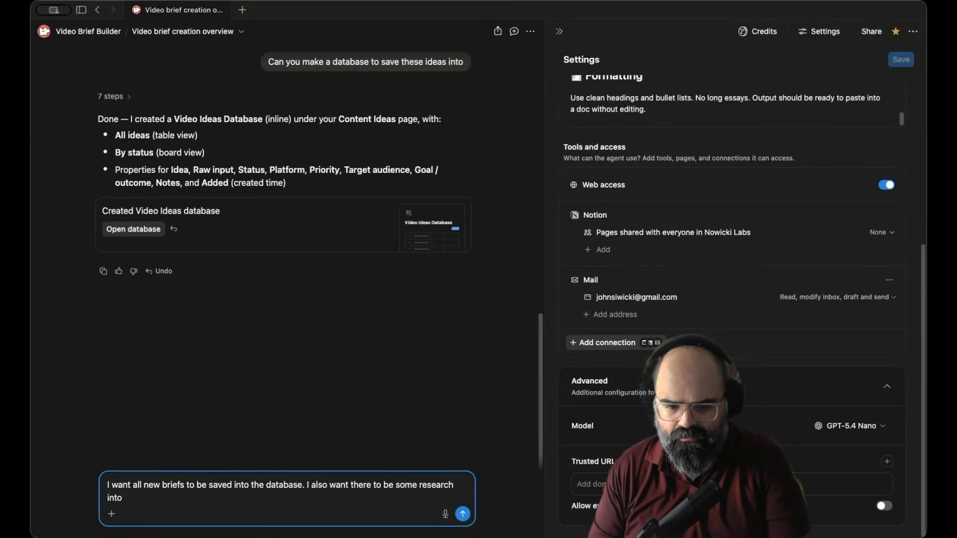
text(what keywords mig)
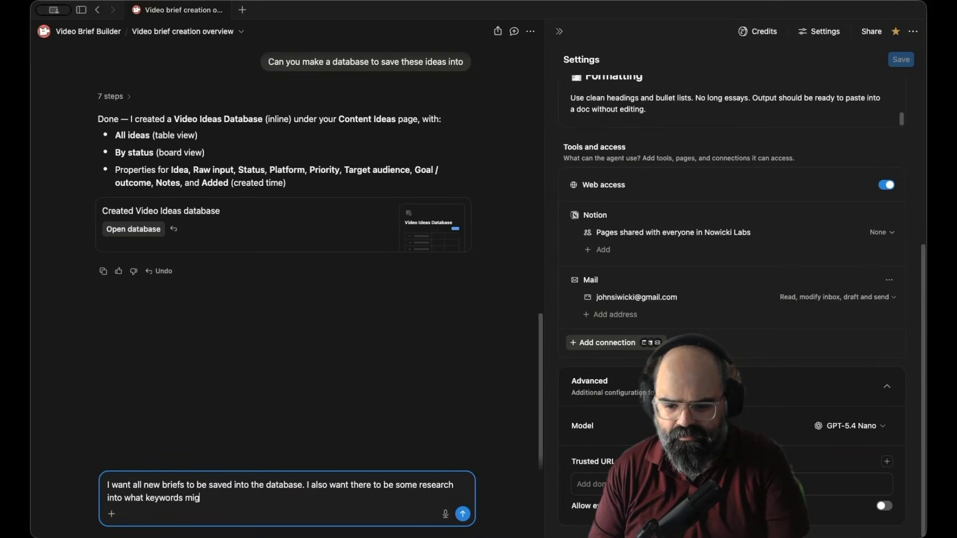
text(g)
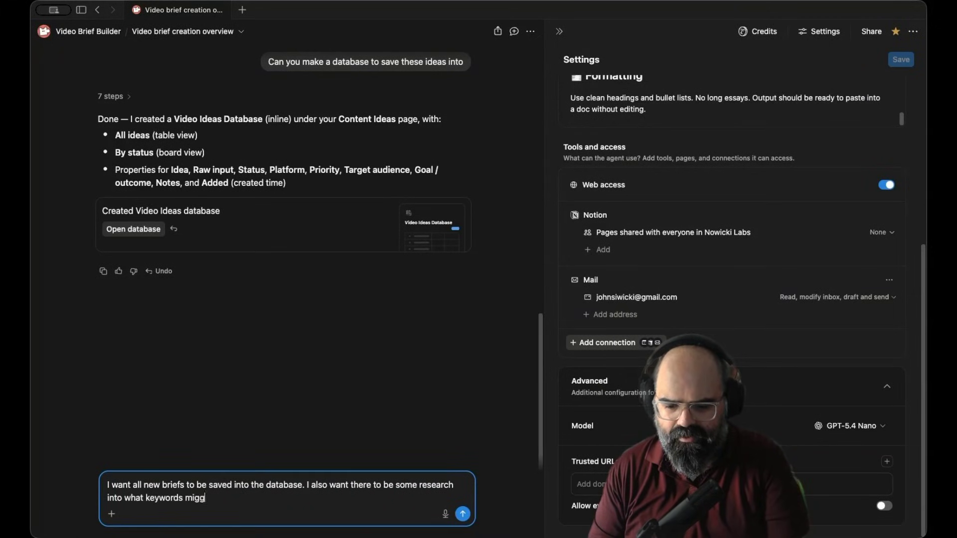
key(BackSpace)
text(ht be good to use in )
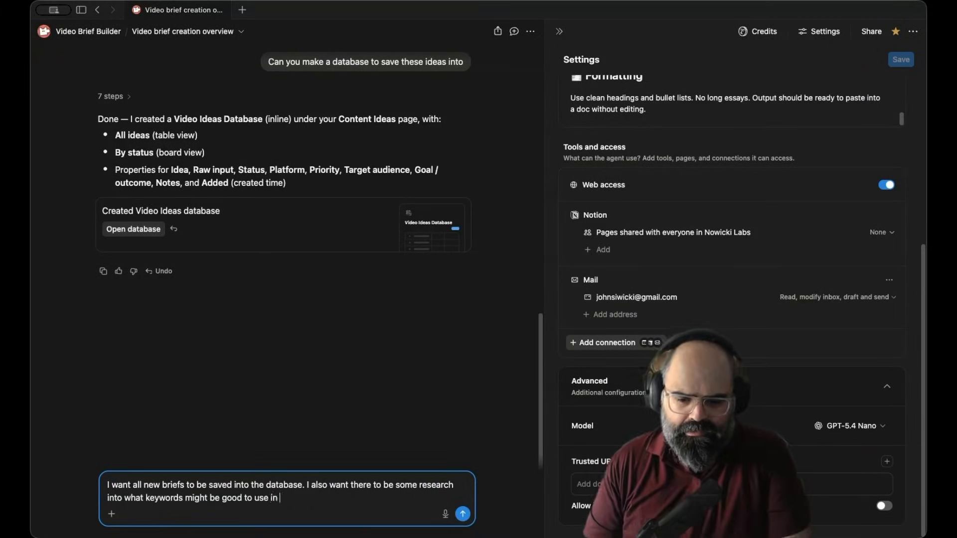
text(a video. AI)
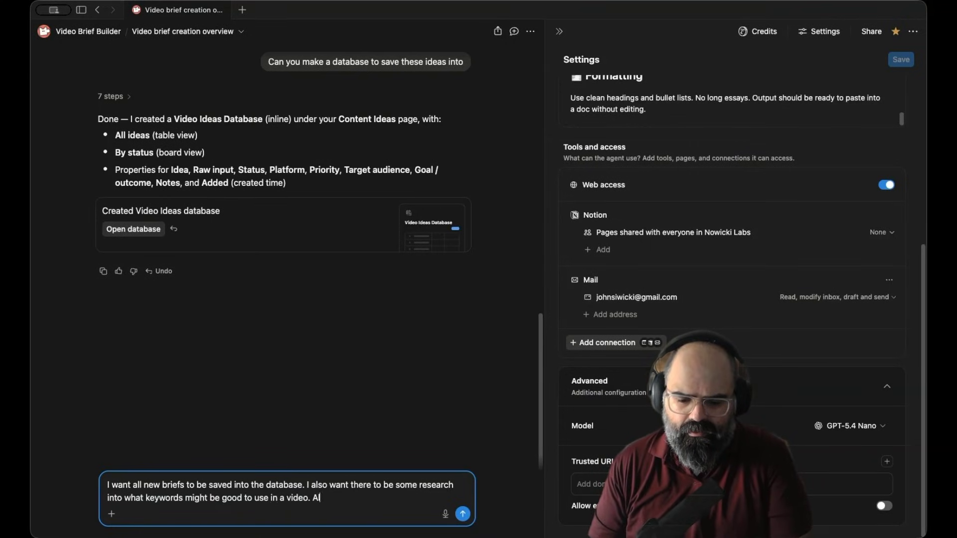
Extend the message with checking for news articles that might help and drafting an email to the team when done, and send it
text(so, check f)
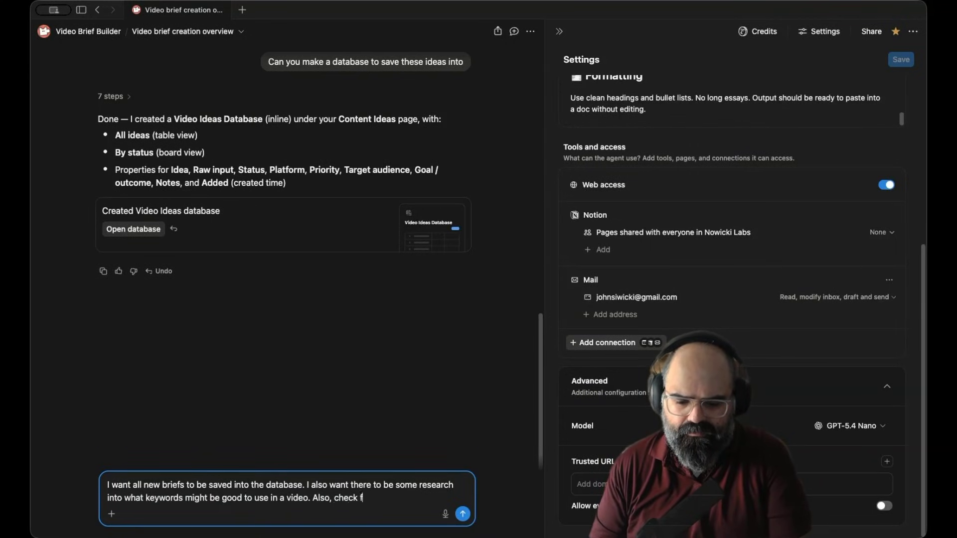
text(or any news ar)
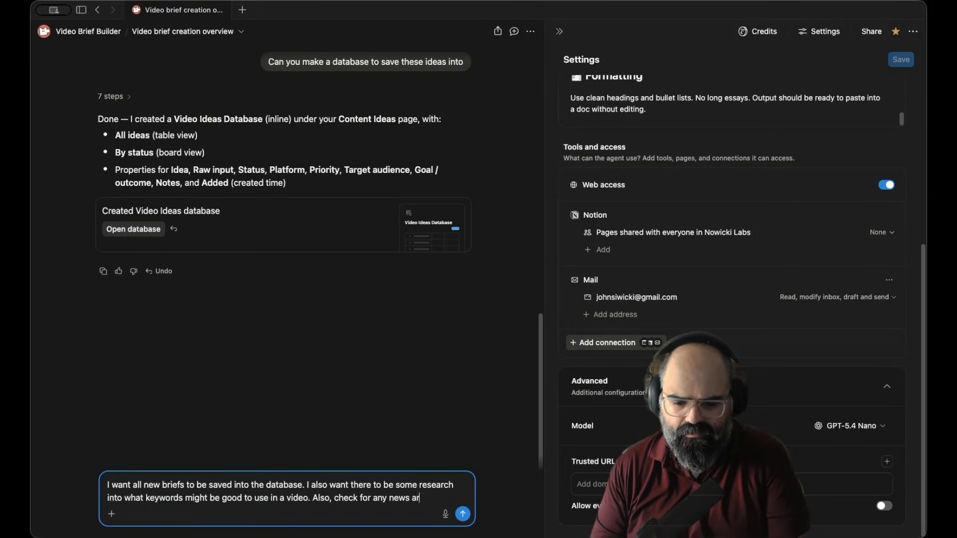
text(ticles that might)
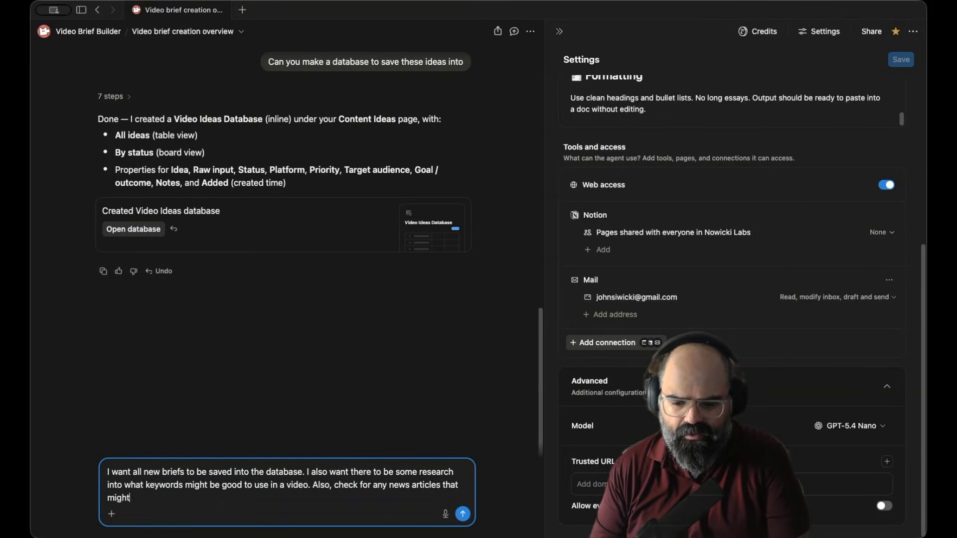
text( help)
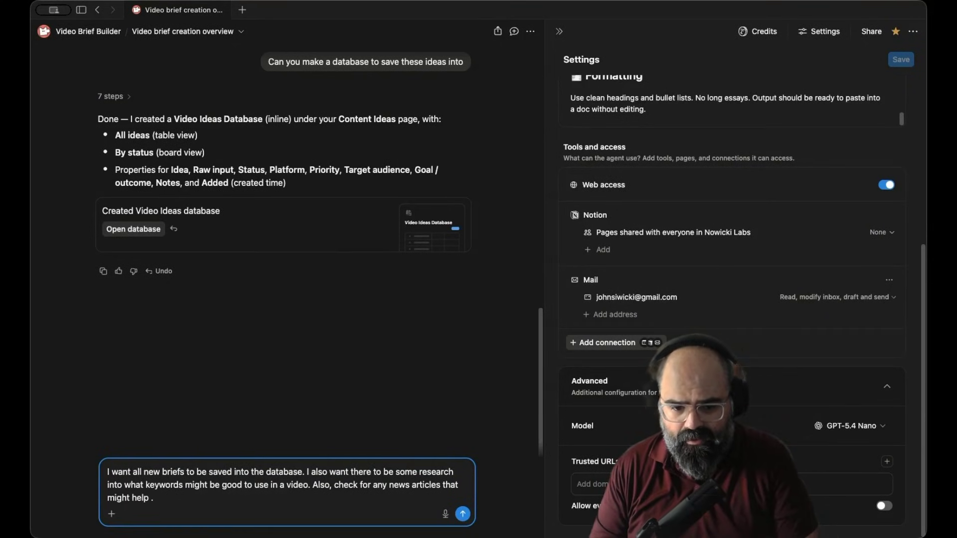
text(. Th)
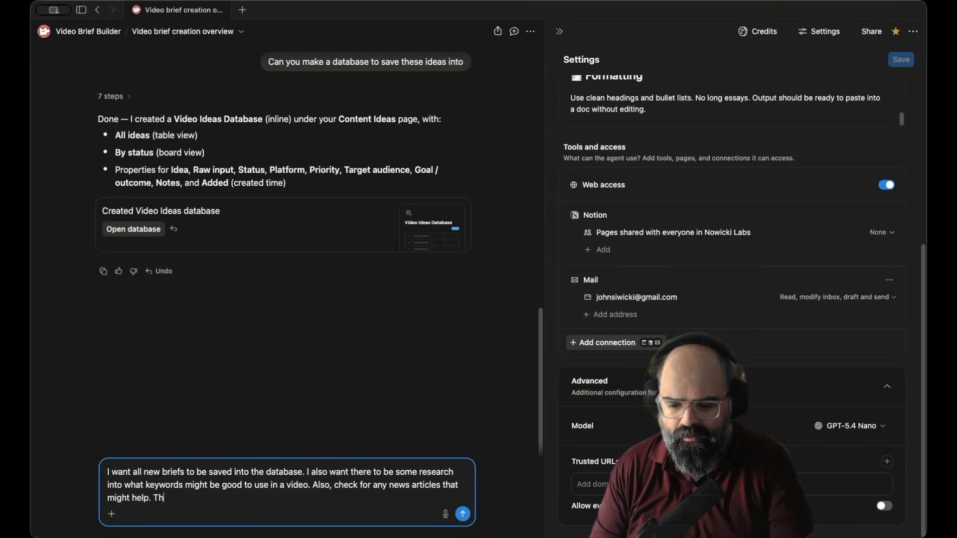
text(en when it is do)
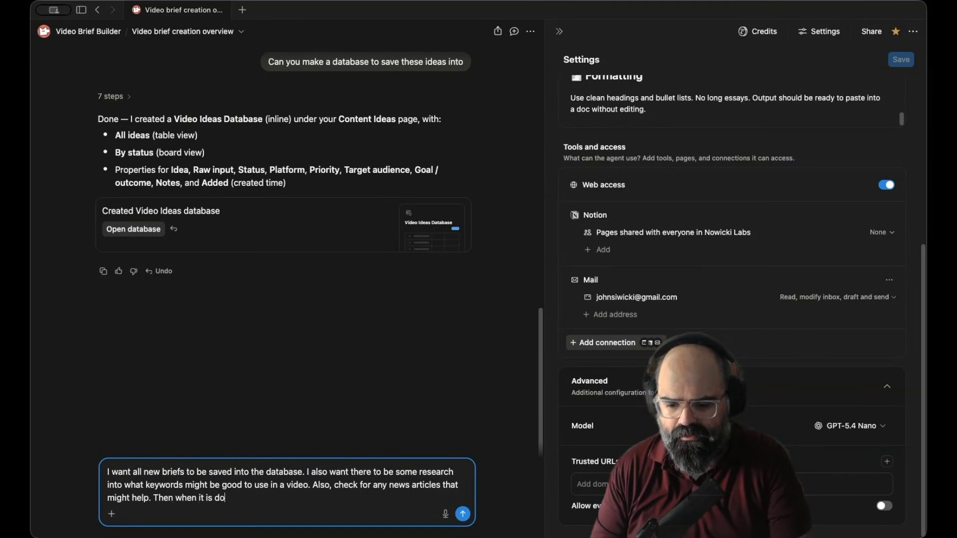
text(ne. Le)
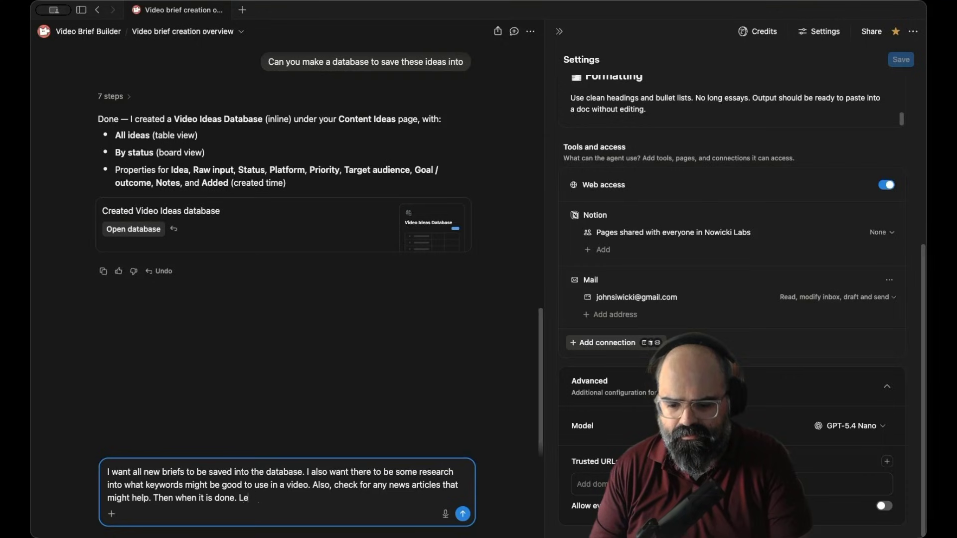
text(ts draft an email to the tema)
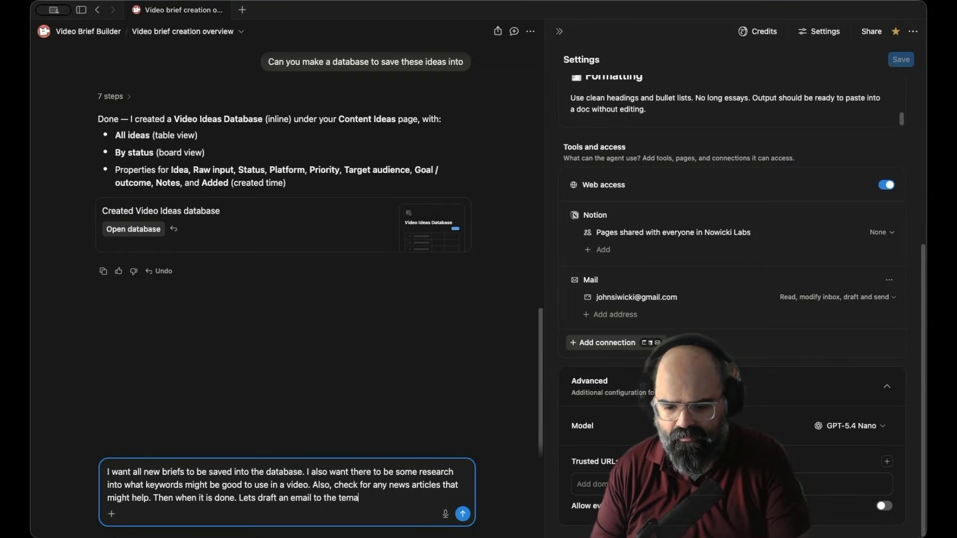
key(Return)
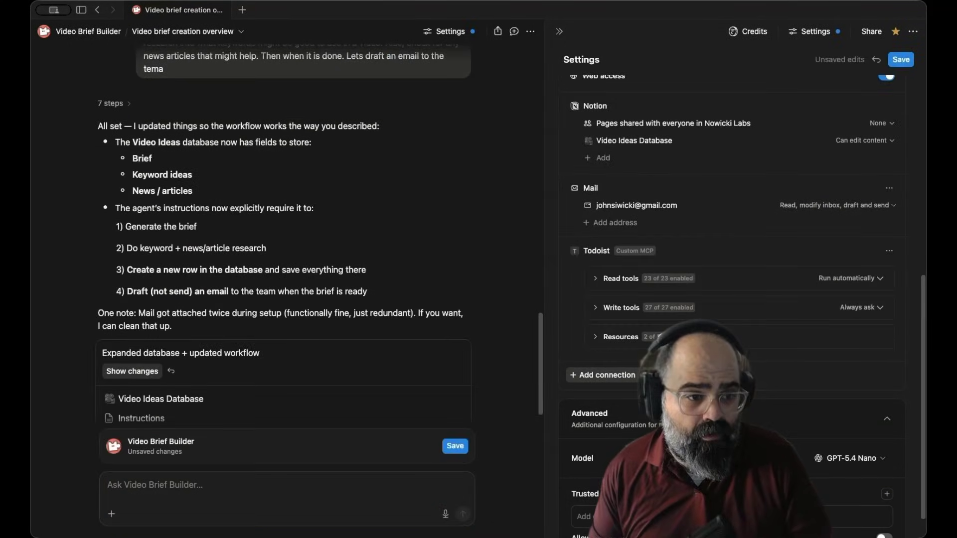
Look over the Todoist connection, the available connections and the form for adding a custom MCP server
double_click(590, 252)
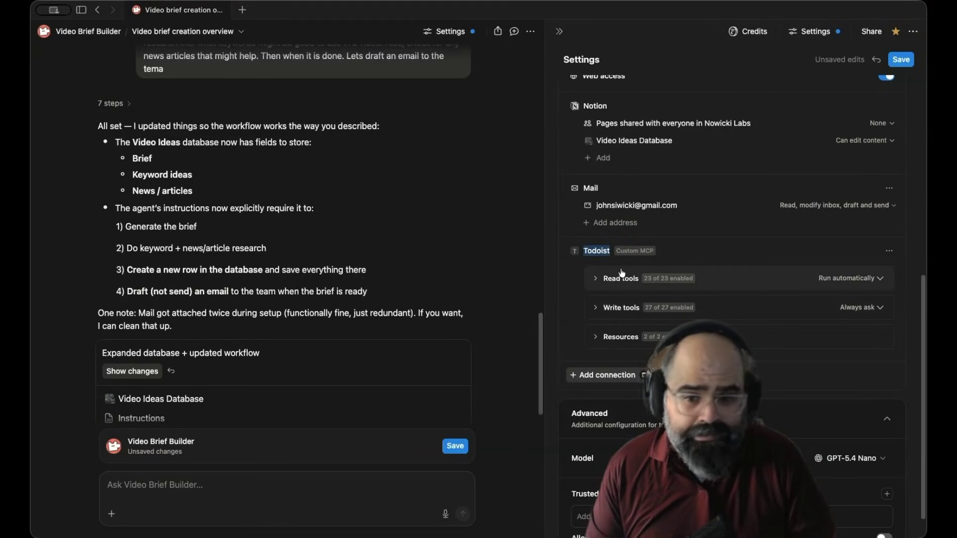
click(604, 375)
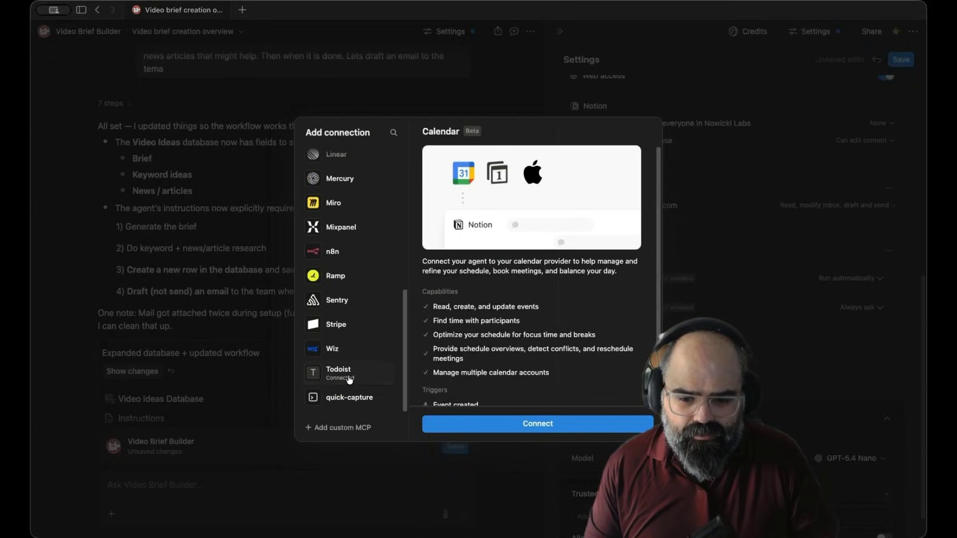
click(342, 428)
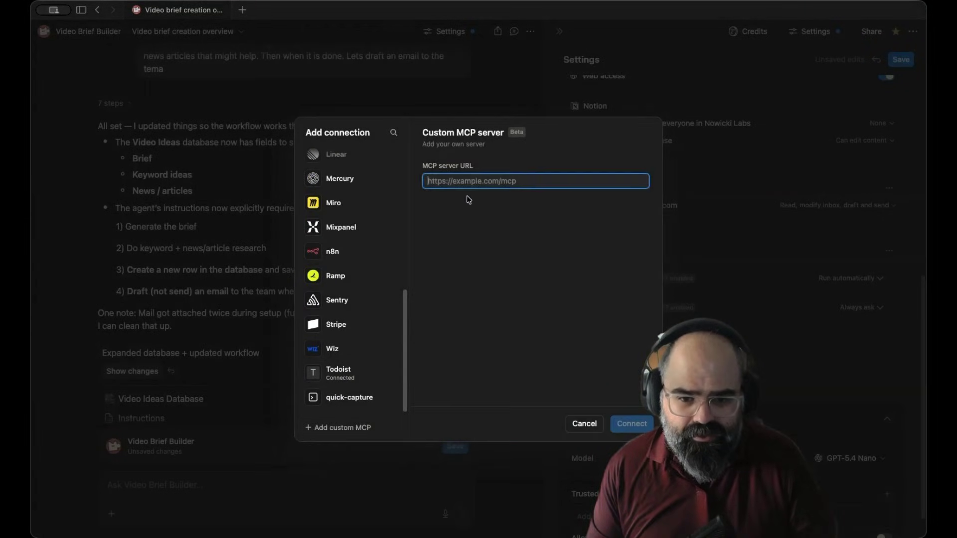
click(584, 423)
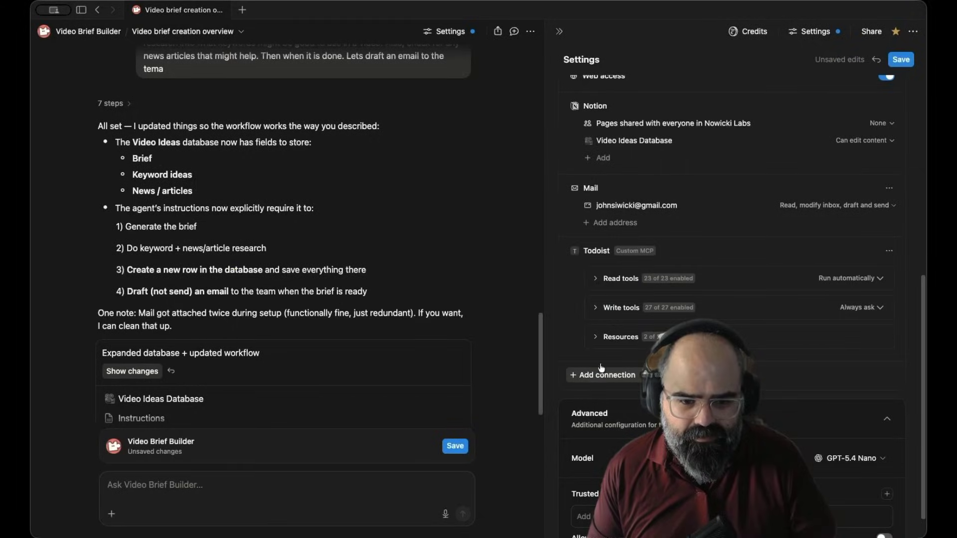
Send the agent the message "When the brief has been added lets make a new task in todoist as well"
scroll(351, 353, down, 2)
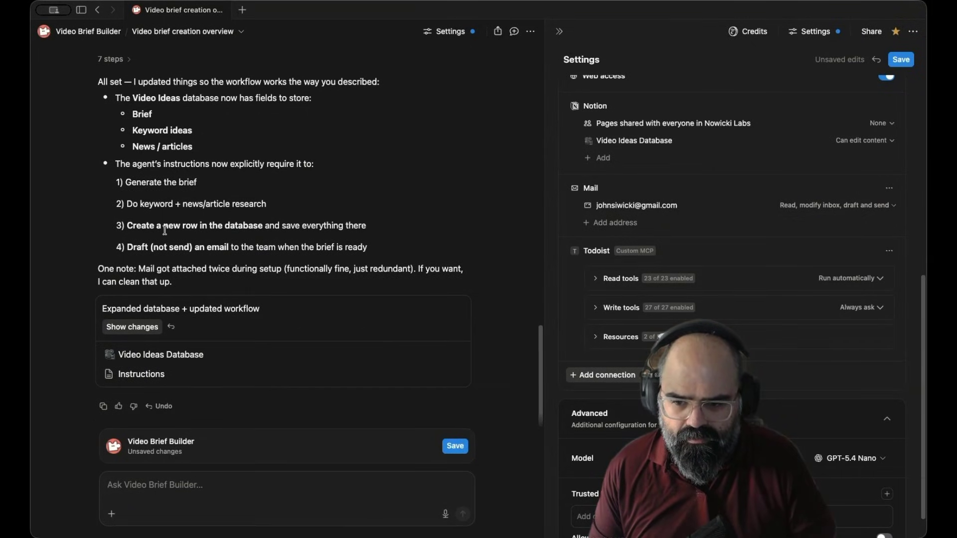
text(k)
text(e a new task in)
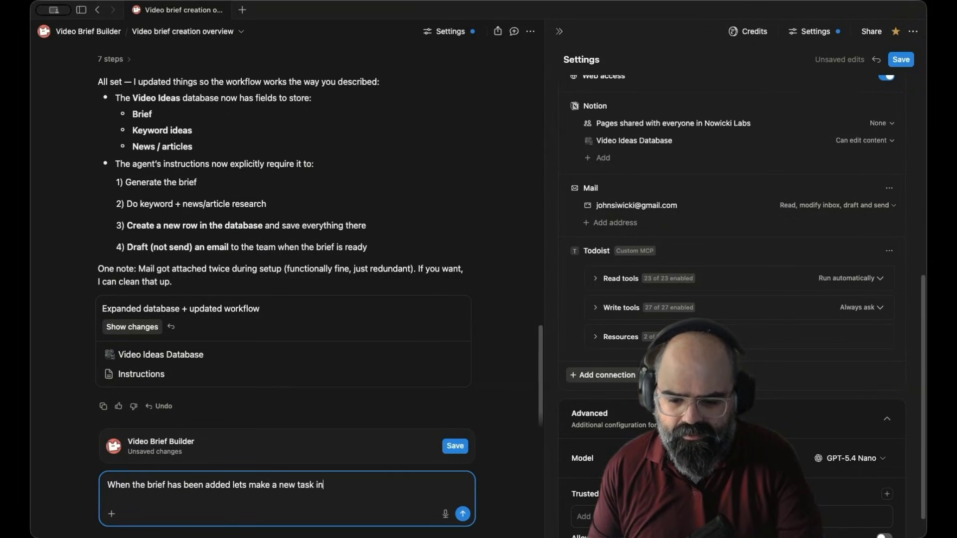
text( todoist as well)
key(Return)
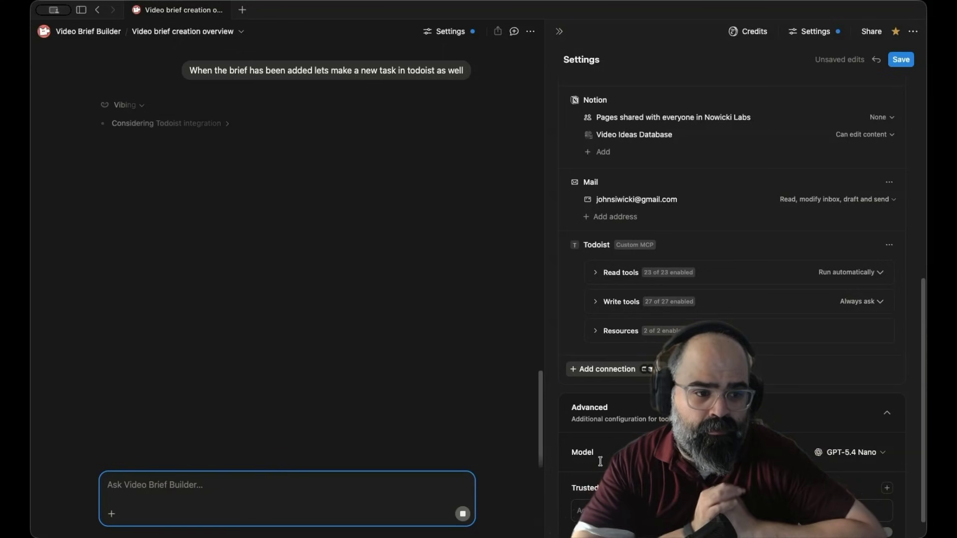
Send the agent the message "I just added Todoist as an MCP can you check again"
click(264, 475)
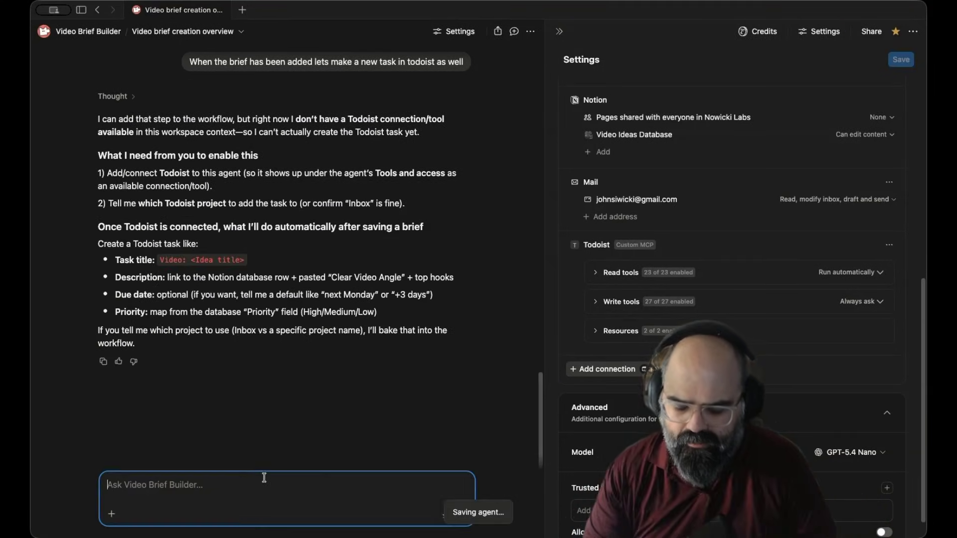
text(I just added Todoist as an MCP)
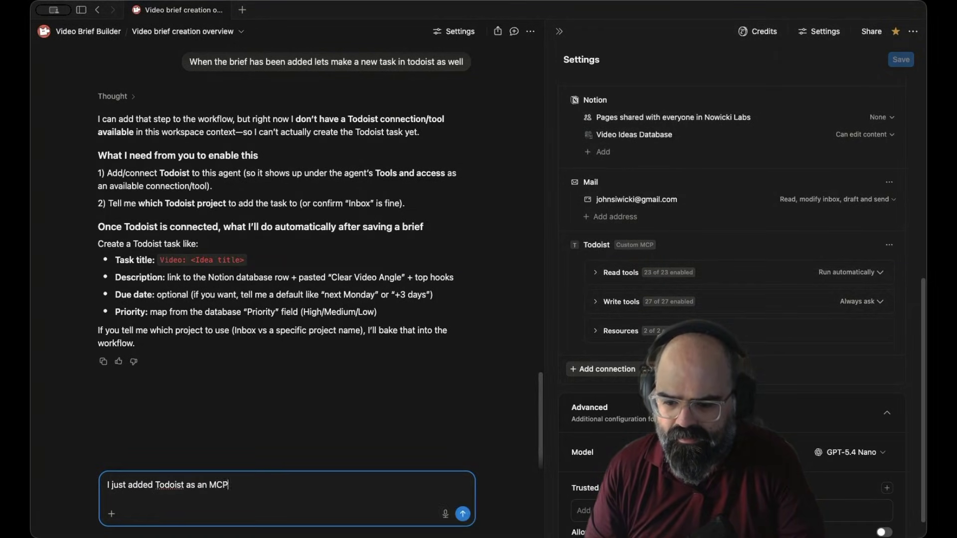
text(you check agai)
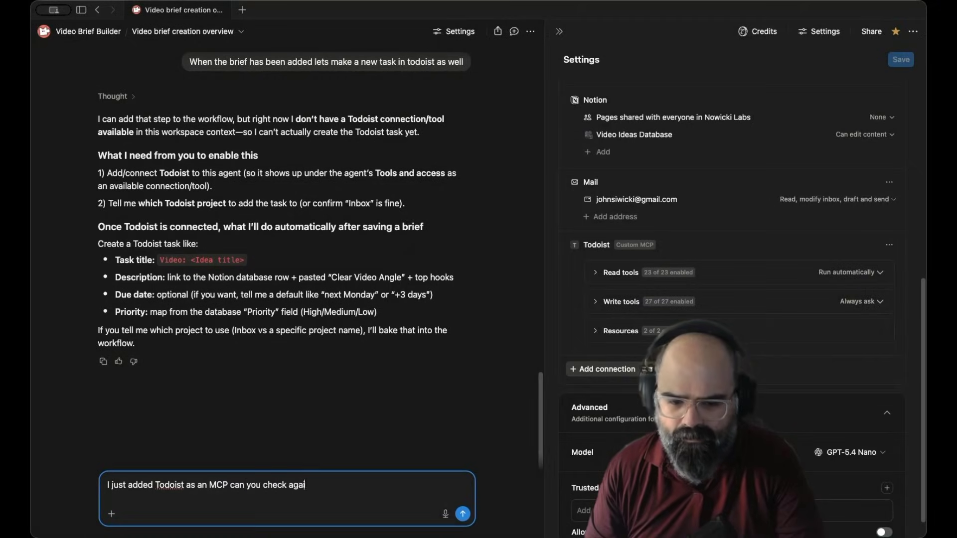
text(n)
key(Return)
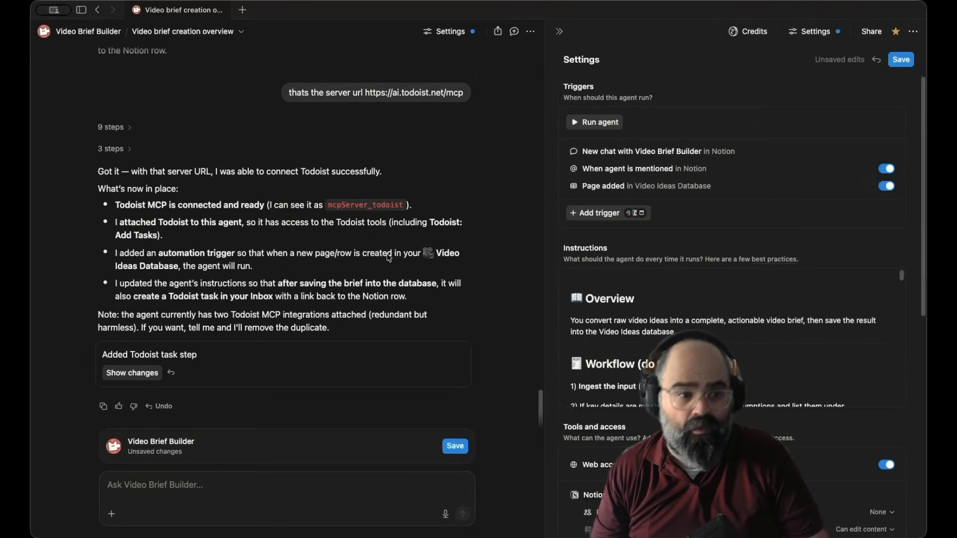
Save the agent's changes and send it the message "I want to make a new video that talks about making Ai videos with Gemini Omni"
click(443, 446)
click(228, 487)
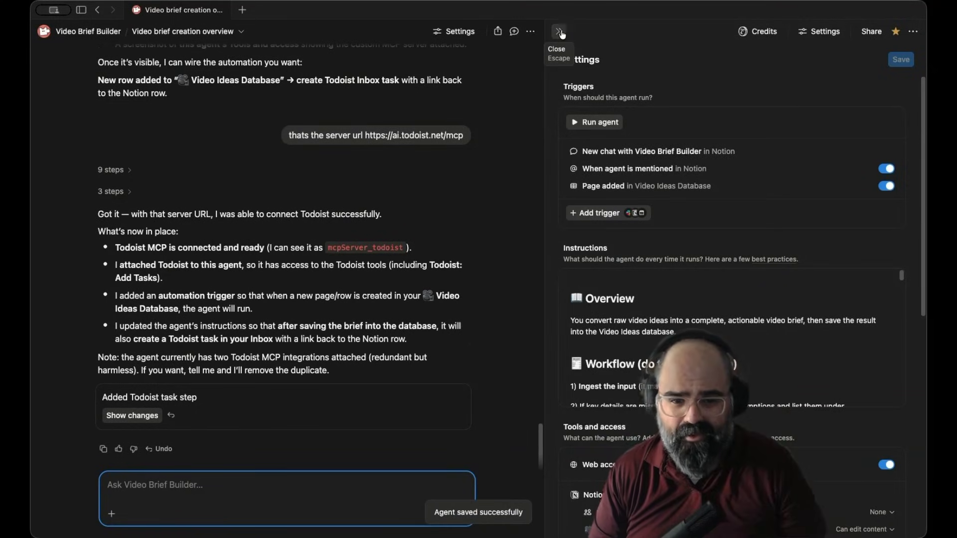
scroll(642, 311, down, 3)
scroll(560, 313, down, 5)
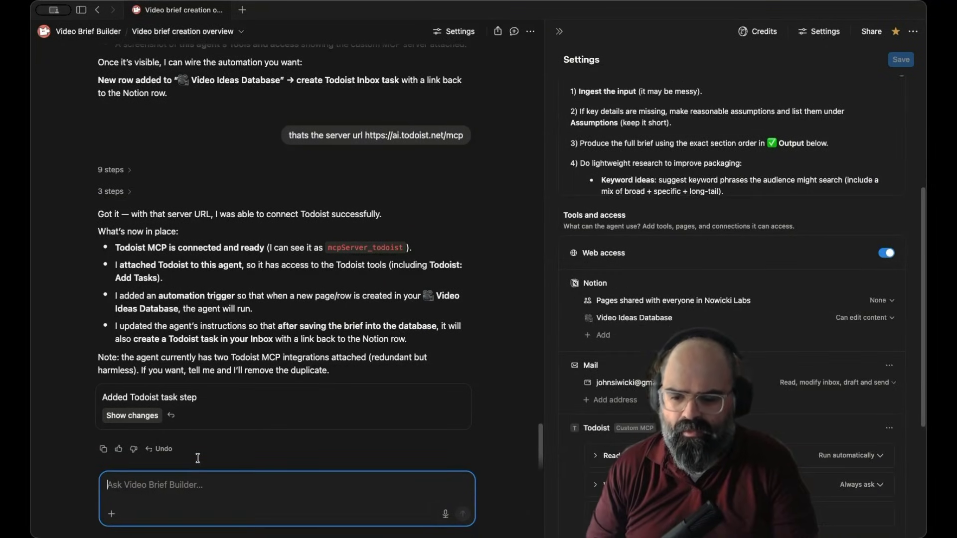
text(I want to make a new v)
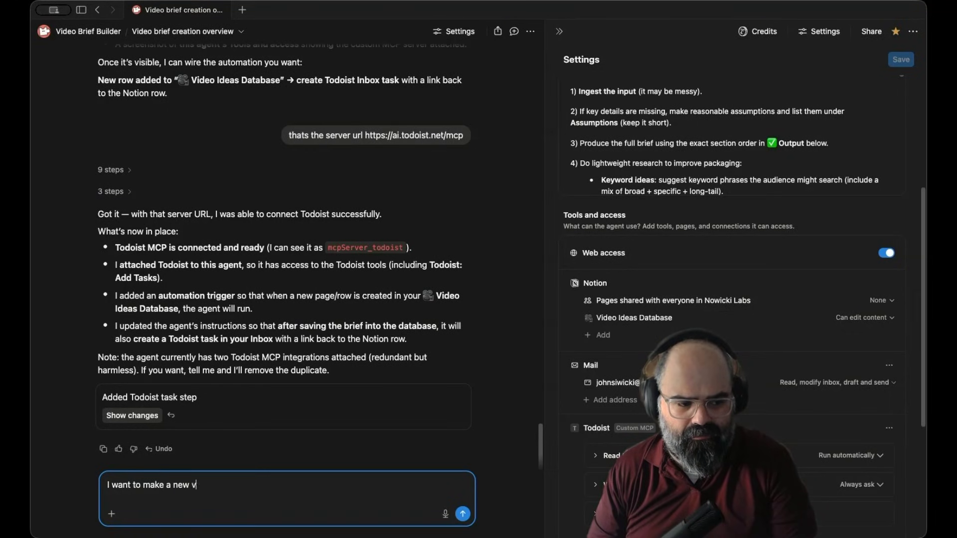
text(ideo that talks about making Ai videos with Gemin)
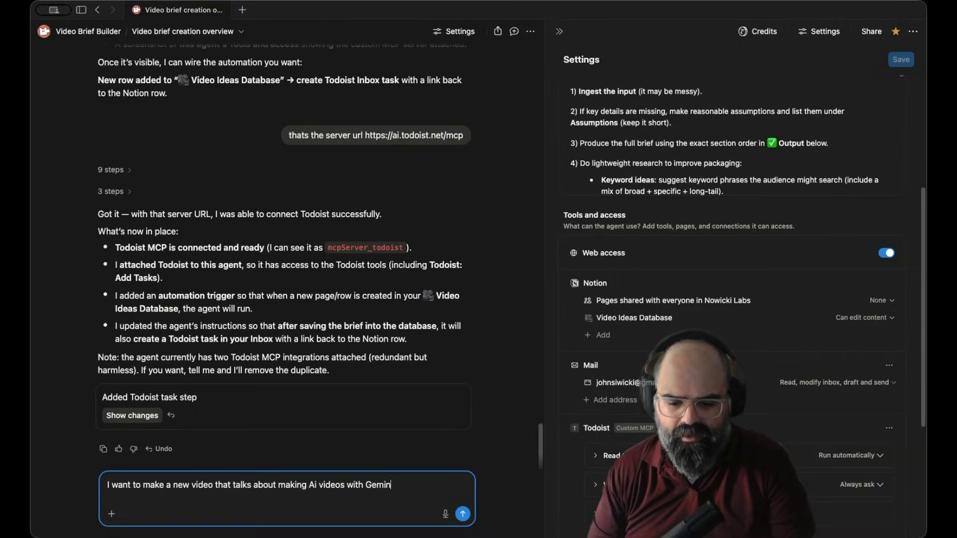
text(mni)
key(Return)
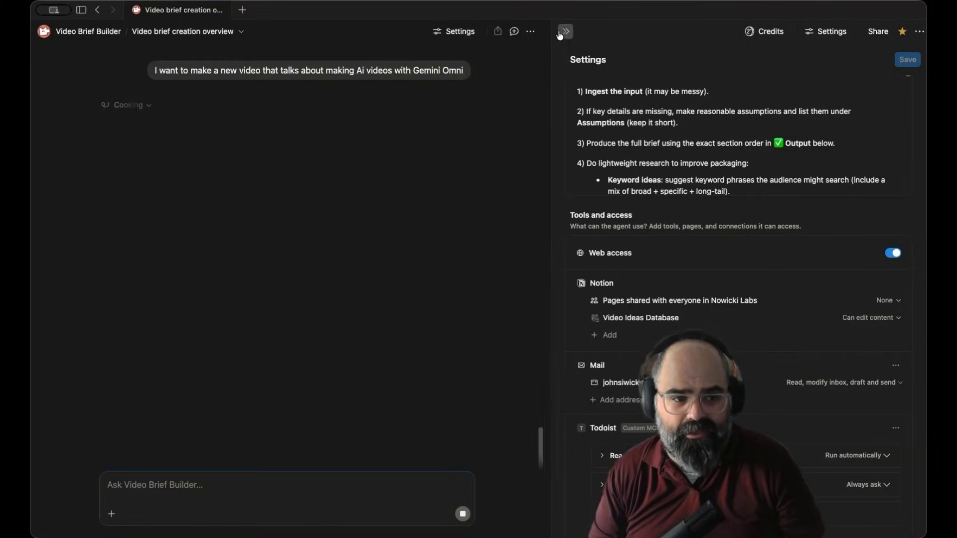
Close the agent settings and check the steps of the agent's run, expanding the chat to full page
click(559, 31)
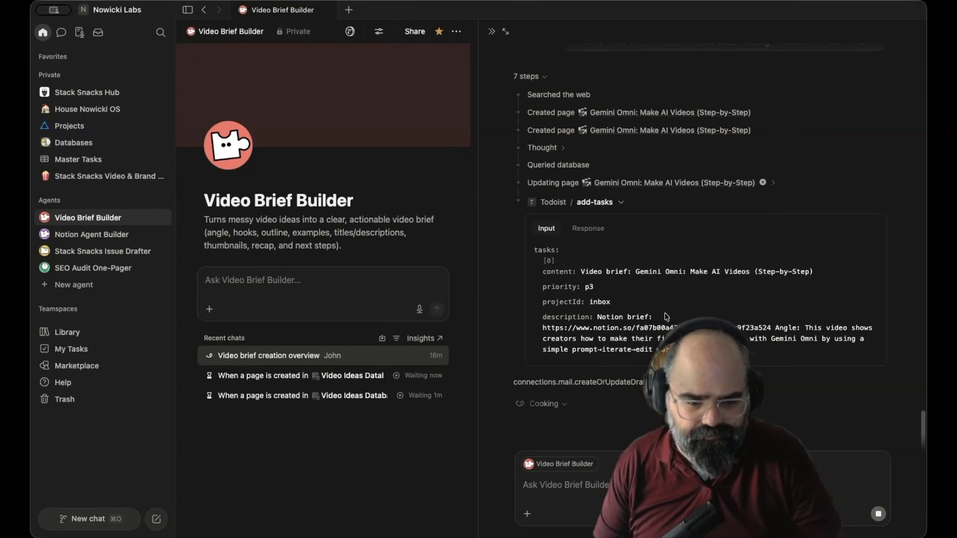
scroll(584, 209, up, 1)
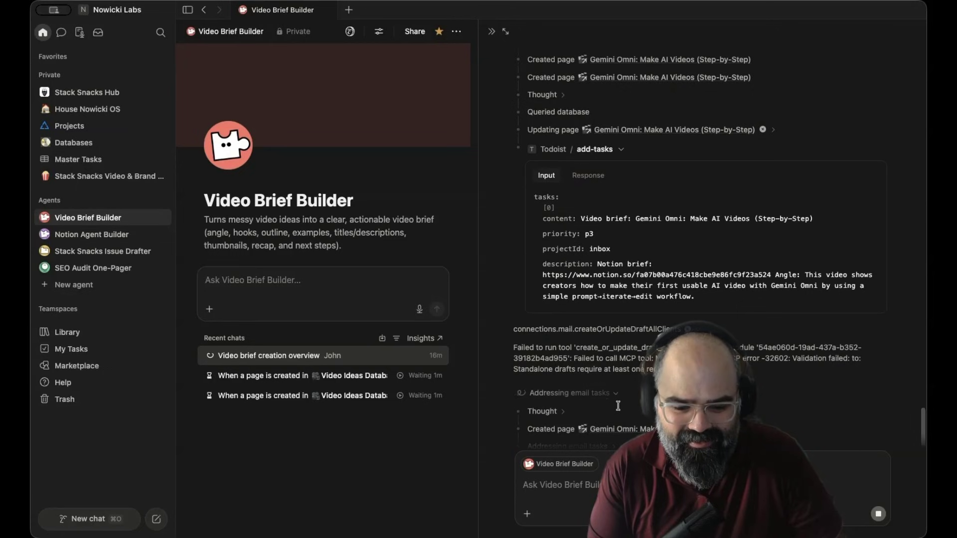
click(505, 31)
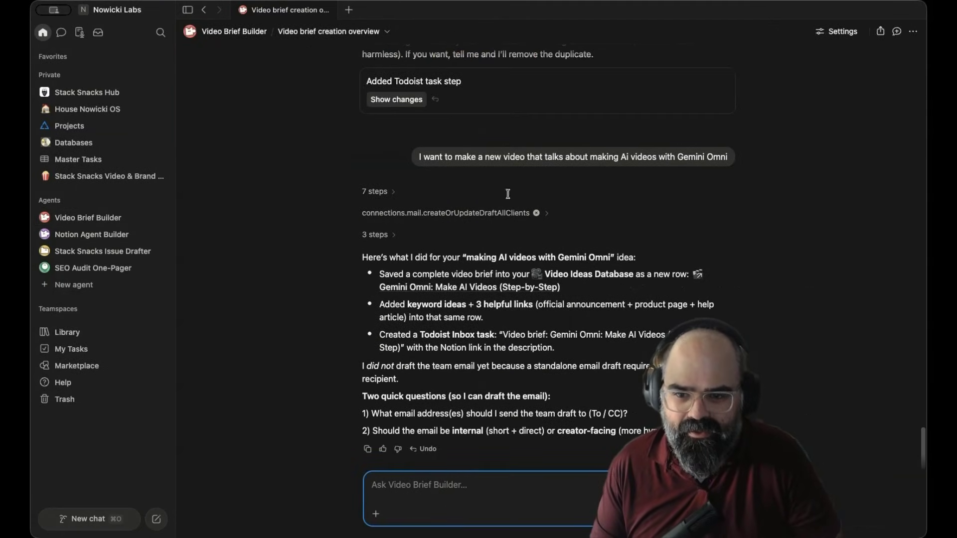
Search for "video br" and open the Video Ideas Database in a new tab
click(348, 10)
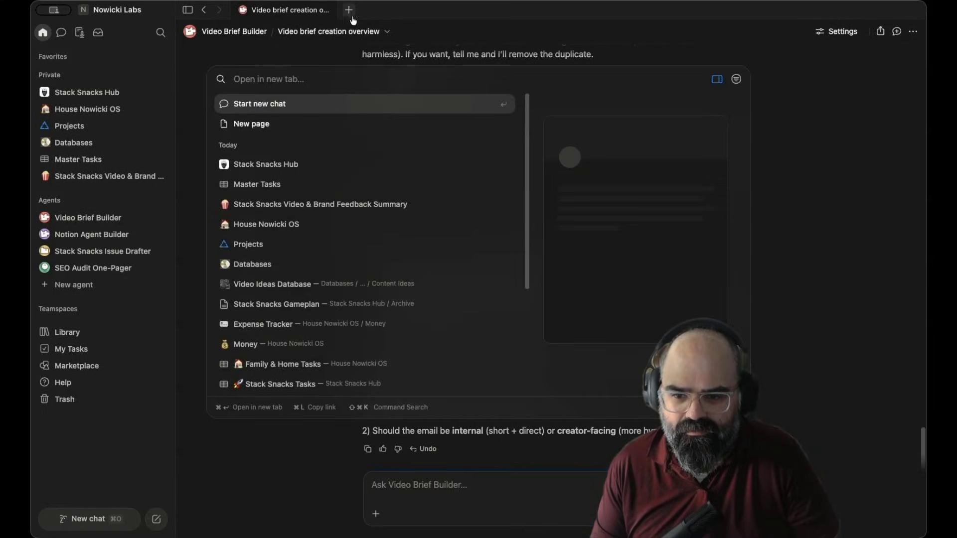
text(co)
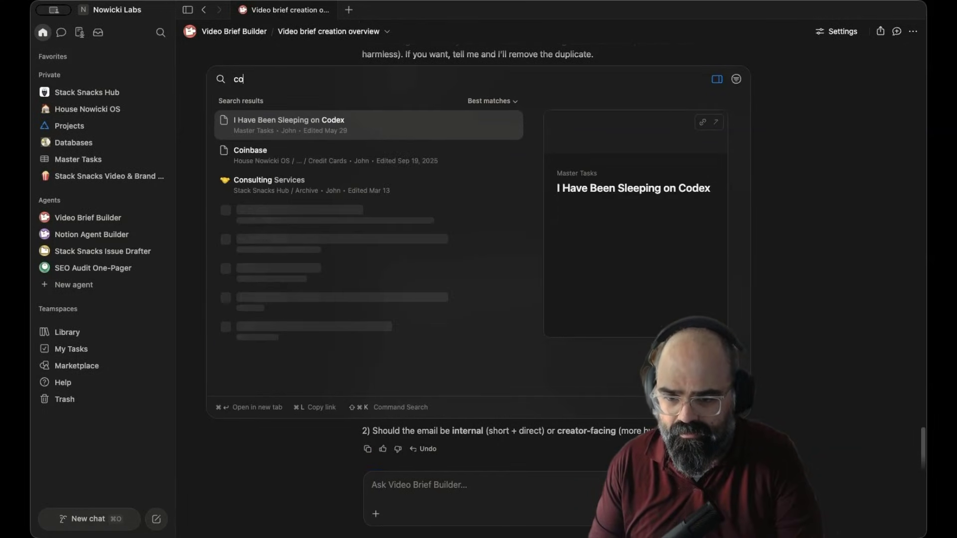
text(n)
key(BackSpace)
key(BackSpace)
key(BackSpace)
text(video br)
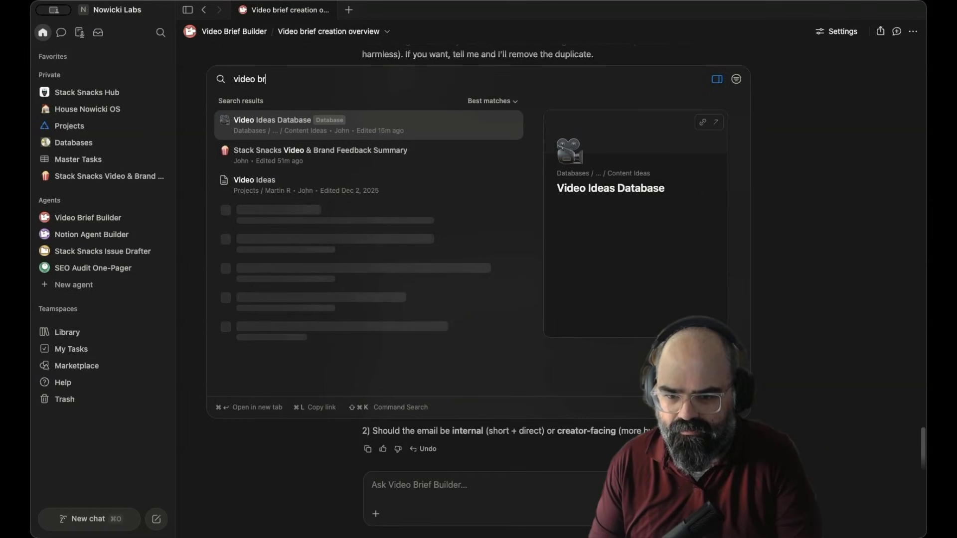
key(Return)
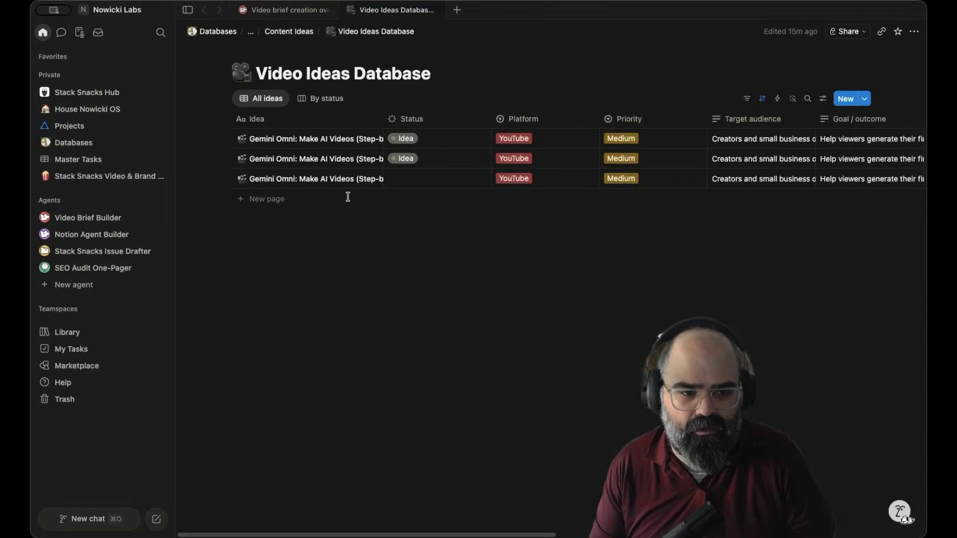
Open the "Gemini Omni: Make AI Videos (Step-by-Step)" entries from the database and examine their properties
click(368, 158)
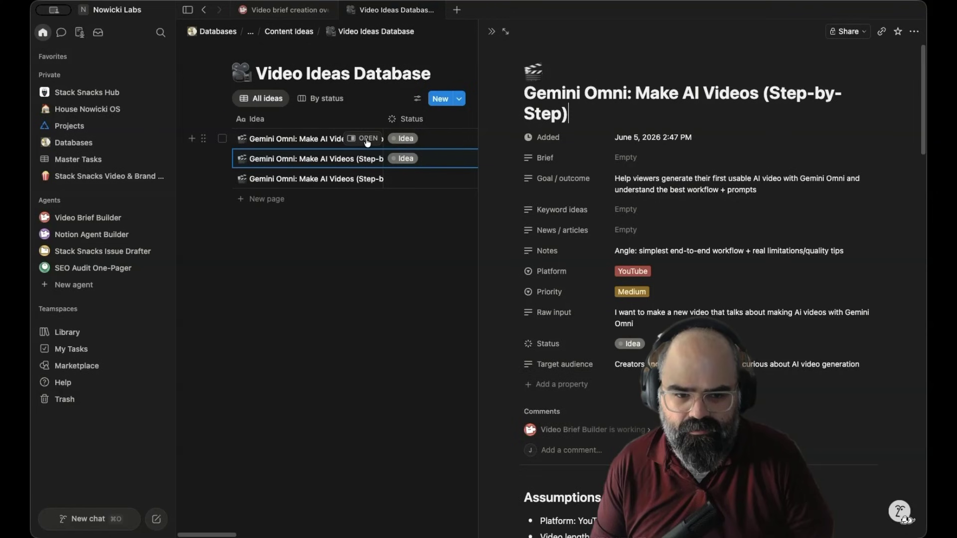
click(367, 142)
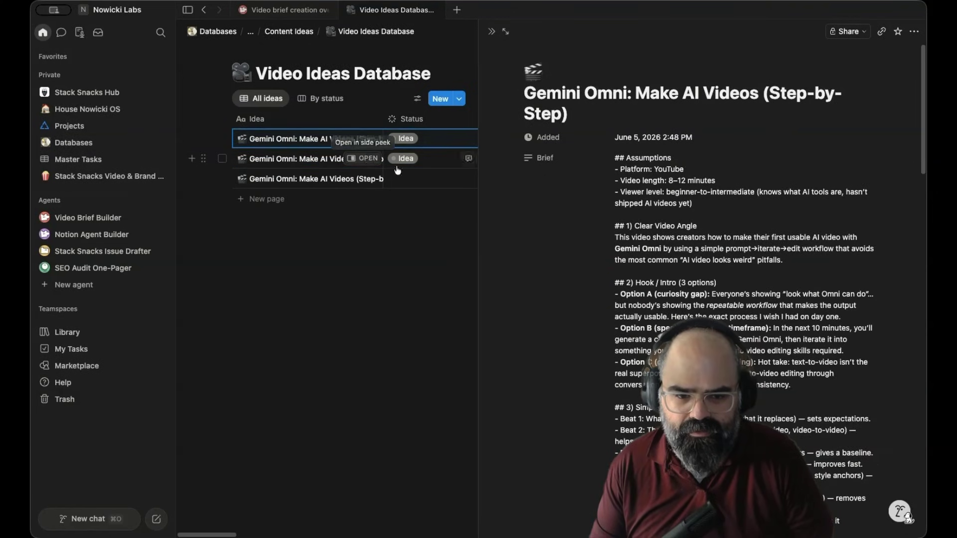
scroll(570, 272, down, 20)
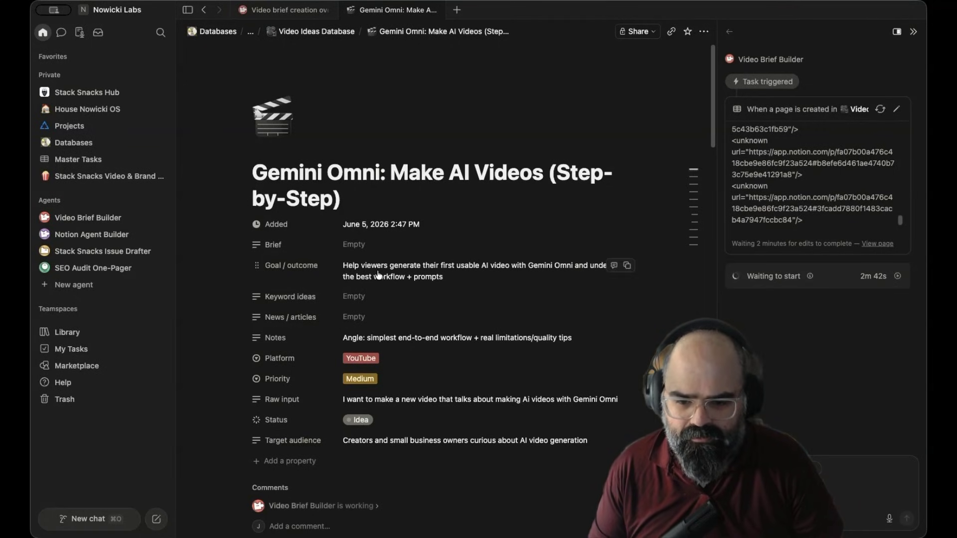
scroll(384, 351, down, 1)
scroll(385, 353, down, 3)
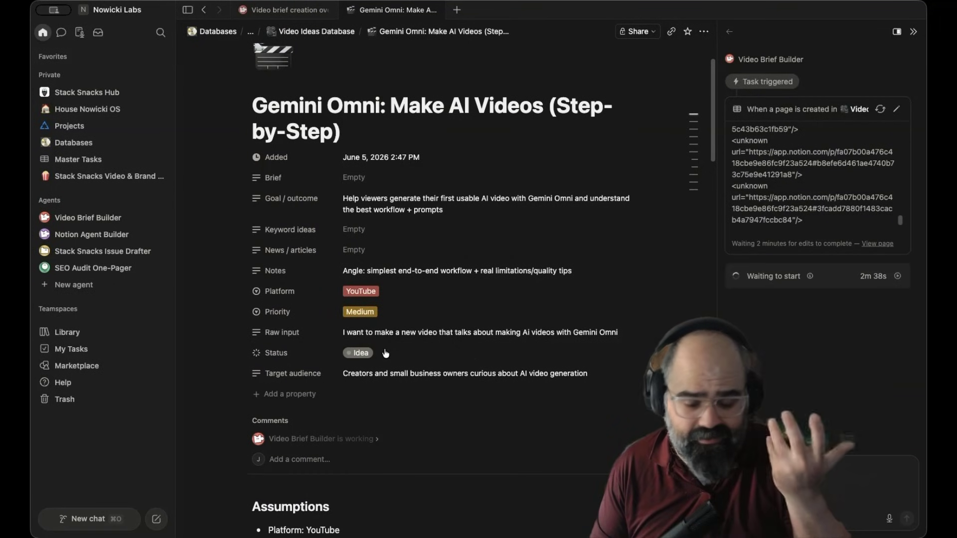
Read the brief from its assumptions through the hooks, outline, thumbnail phrases and next-steps checklist, and close its tab
scroll(385, 353, down, 12)
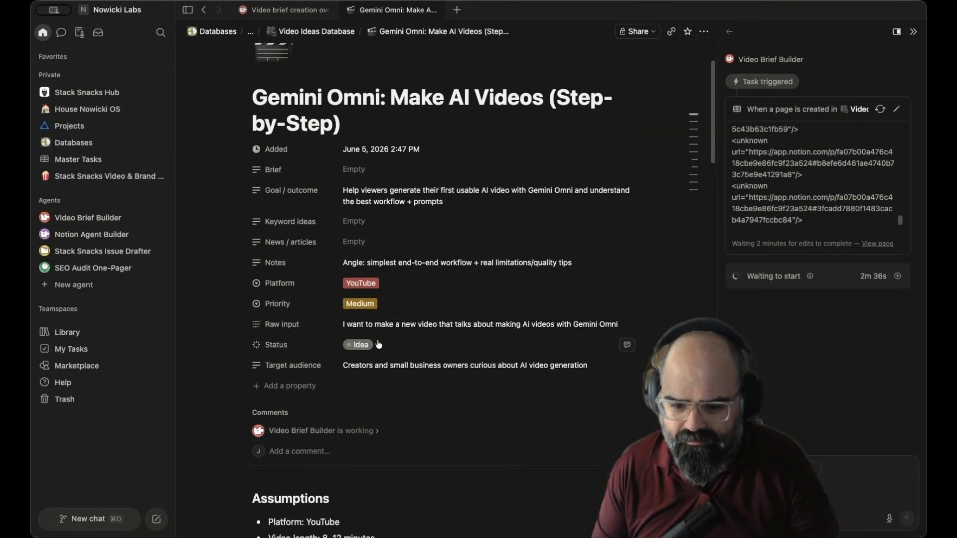
scroll(359, 337, down, 10)
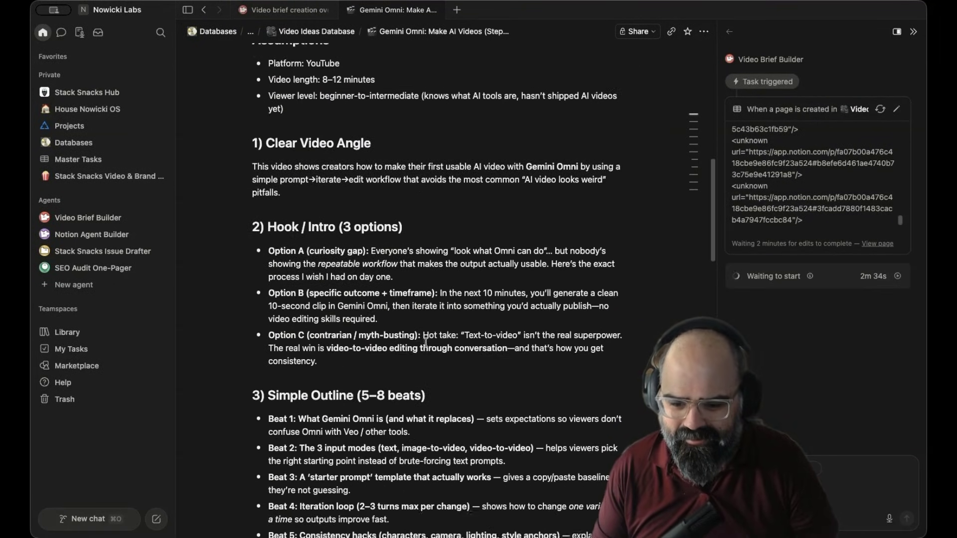
scroll(375, 164, up, 1)
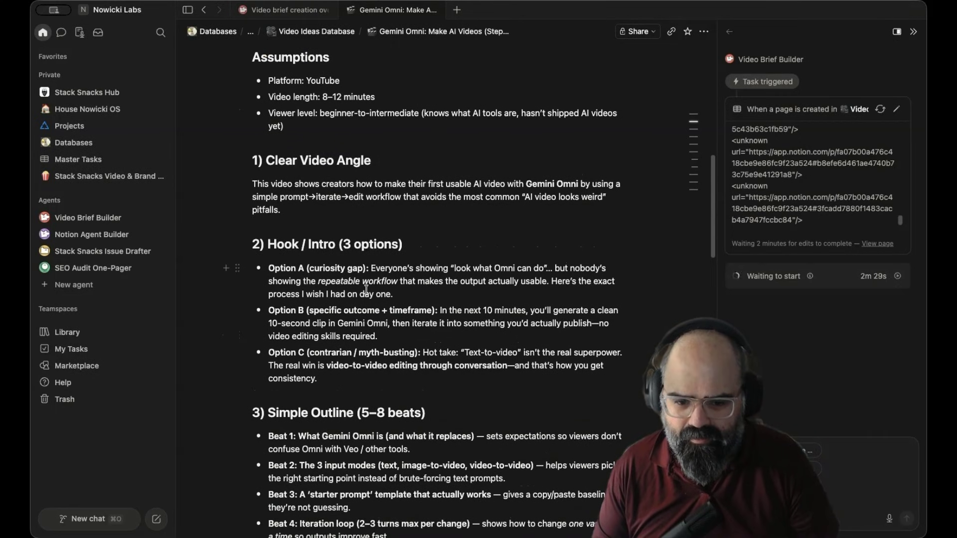
scroll(417, 315, down, 12)
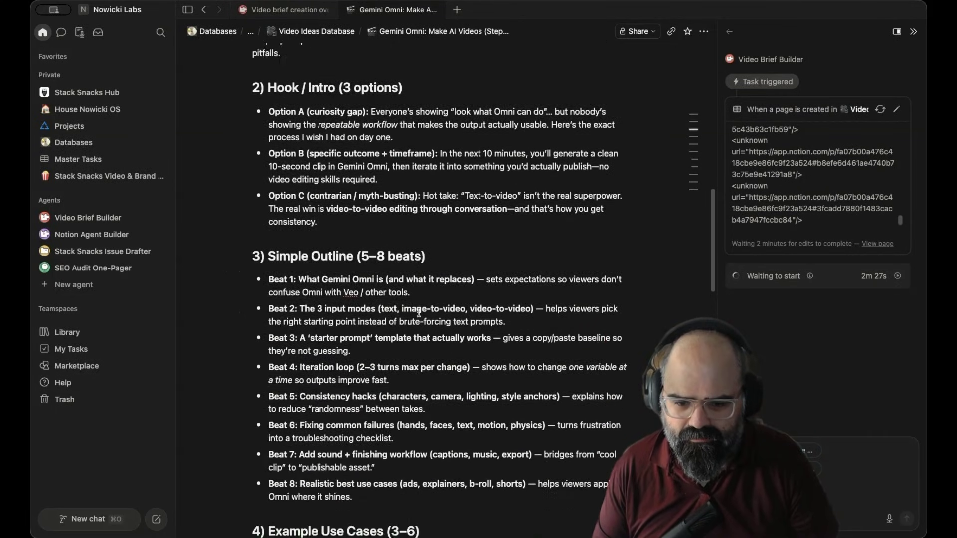
drag(488, 191, 398, 204)
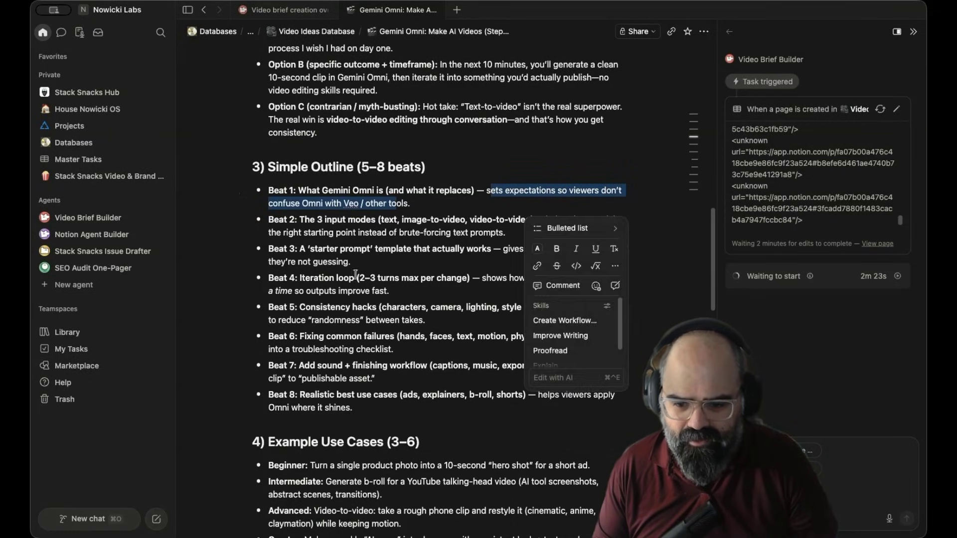
scroll(356, 289, down, 7)
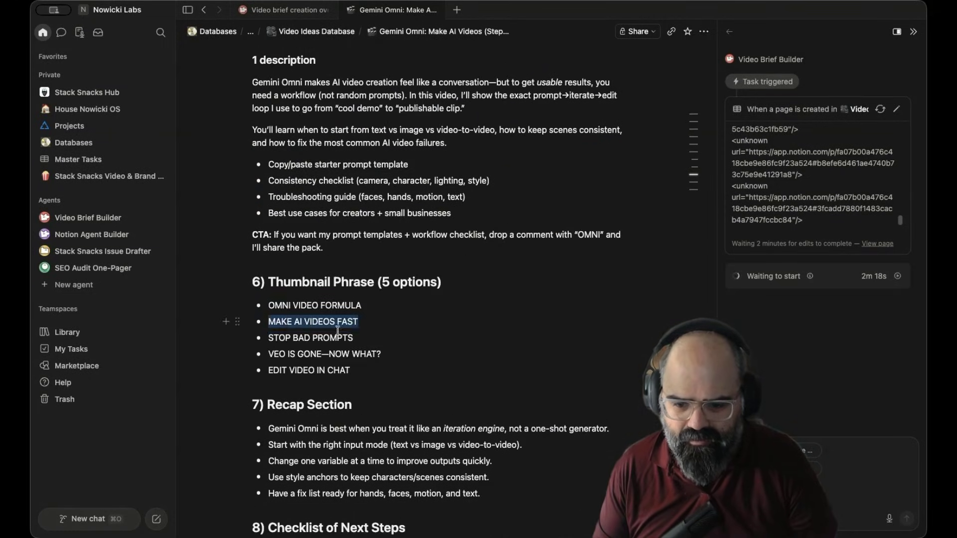
drag(338, 330, 376, 374)
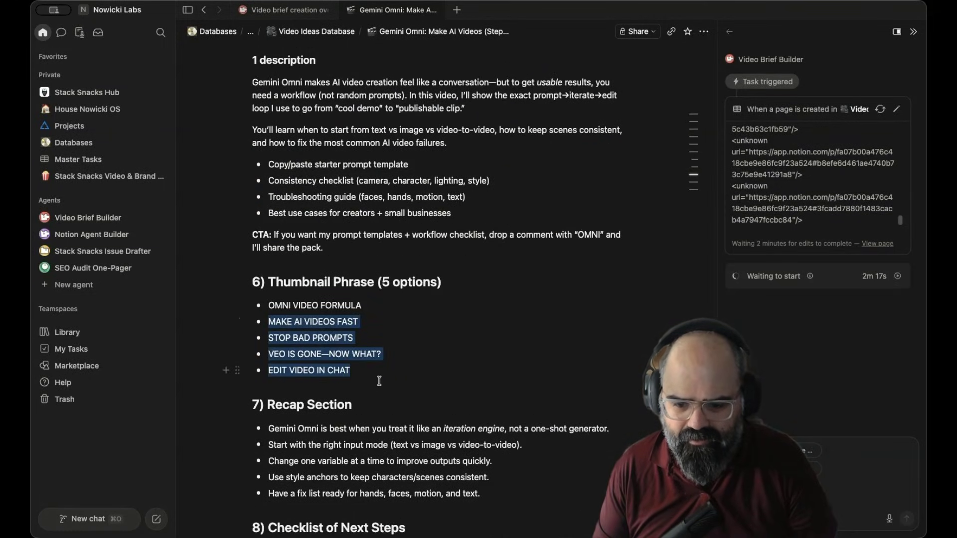
scroll(404, 357, down, 18)
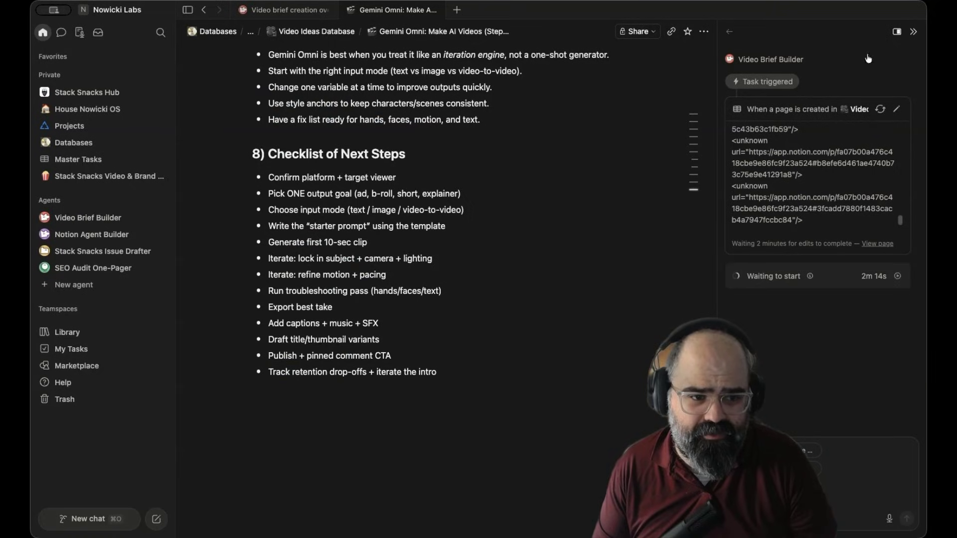
click(914, 31)
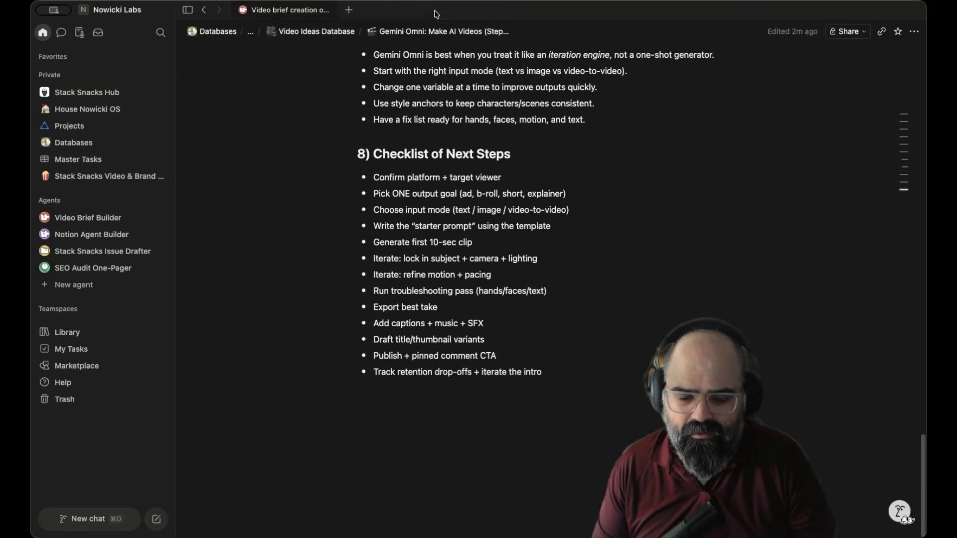
click(436, 10)
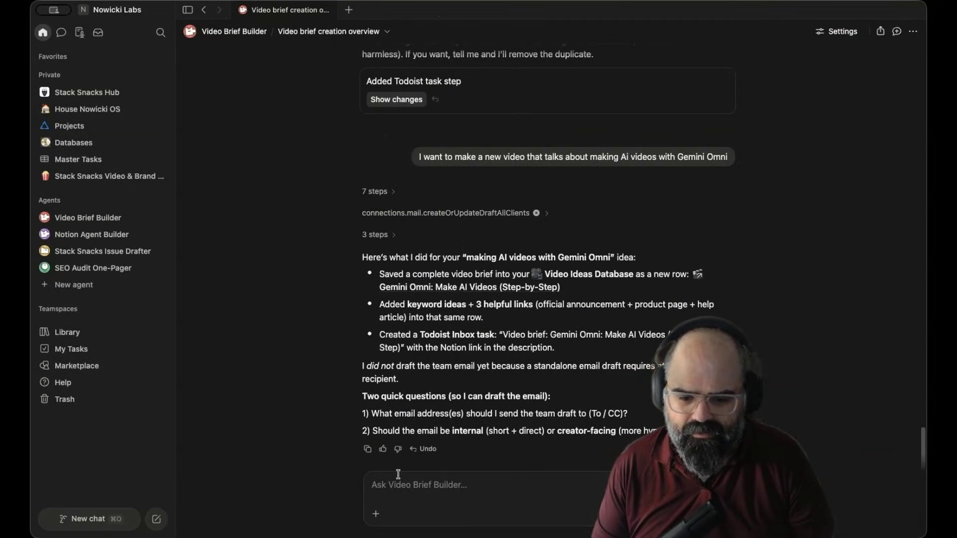
Switch the Video Brief Builder agent's model to MiniMax M2.5 and save the agent
click(835, 31)
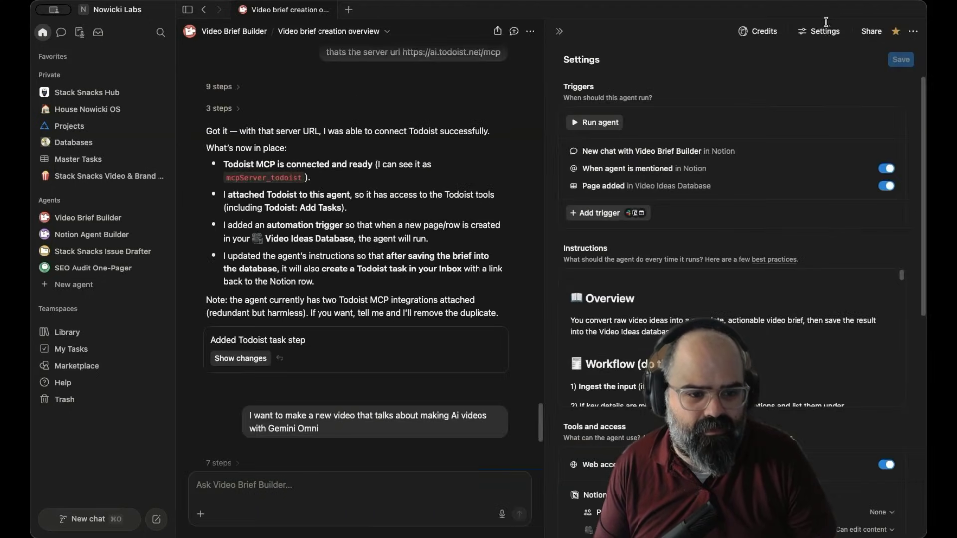
scroll(779, 339, down, 15)
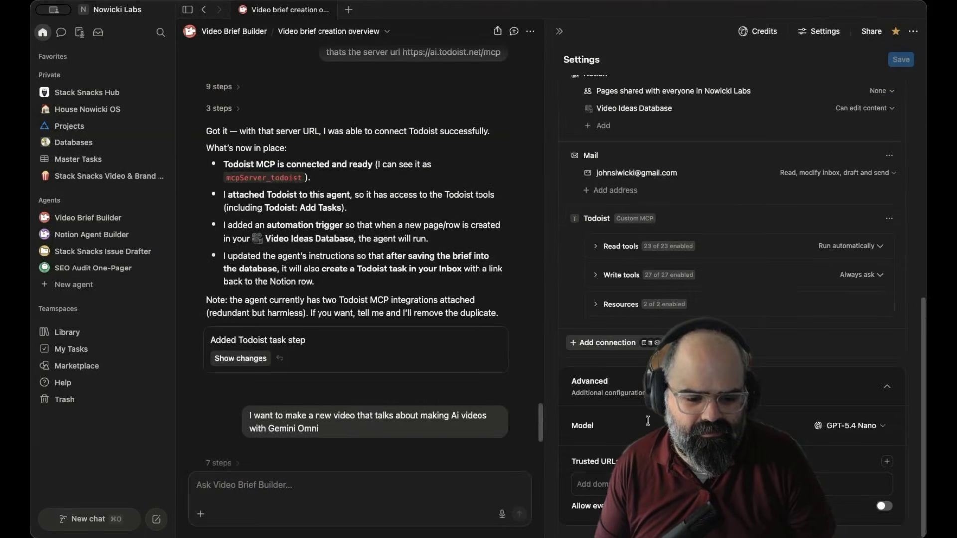
click(852, 427)
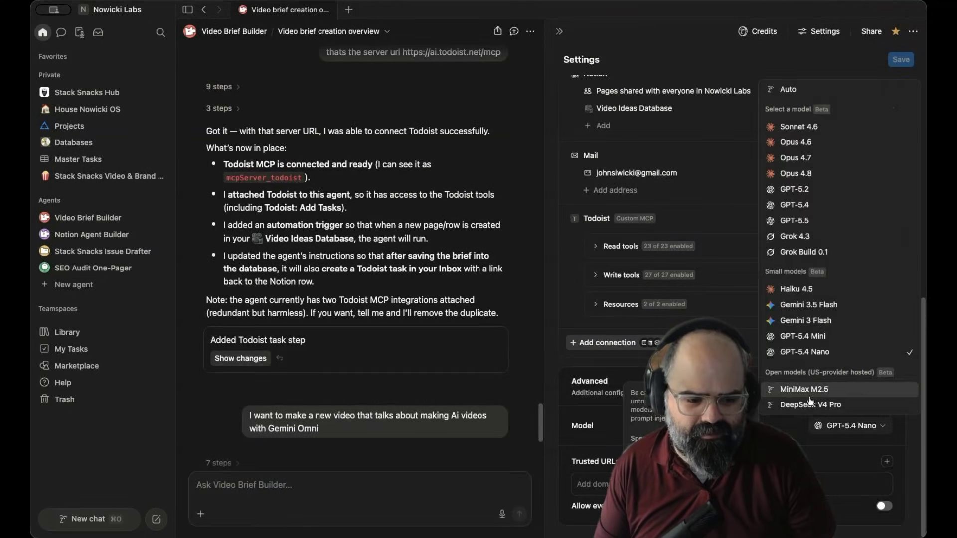
click(820, 389)
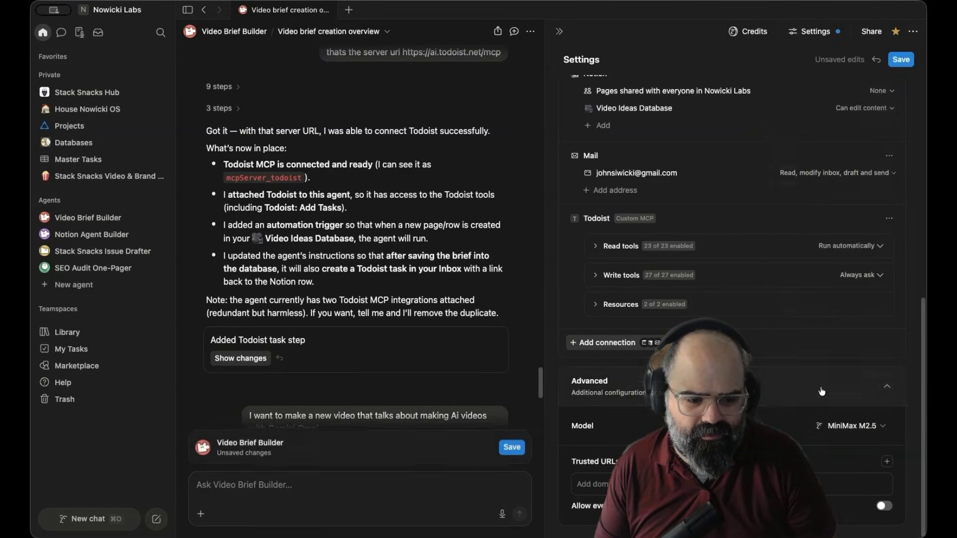
click(903, 59)
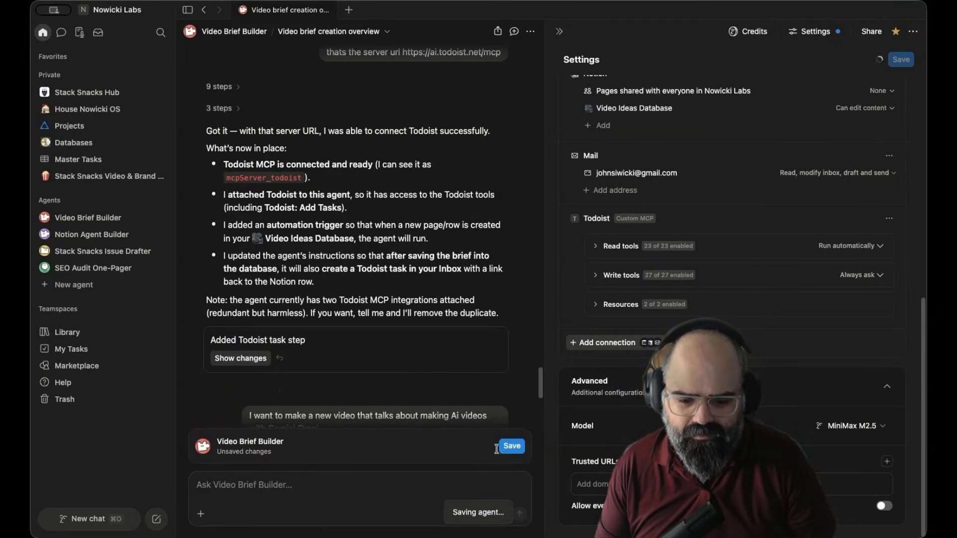
Ask the Video Brief Builder "Can you tell me why 3 pages got made in the database" and read its explanation
click(276, 482)
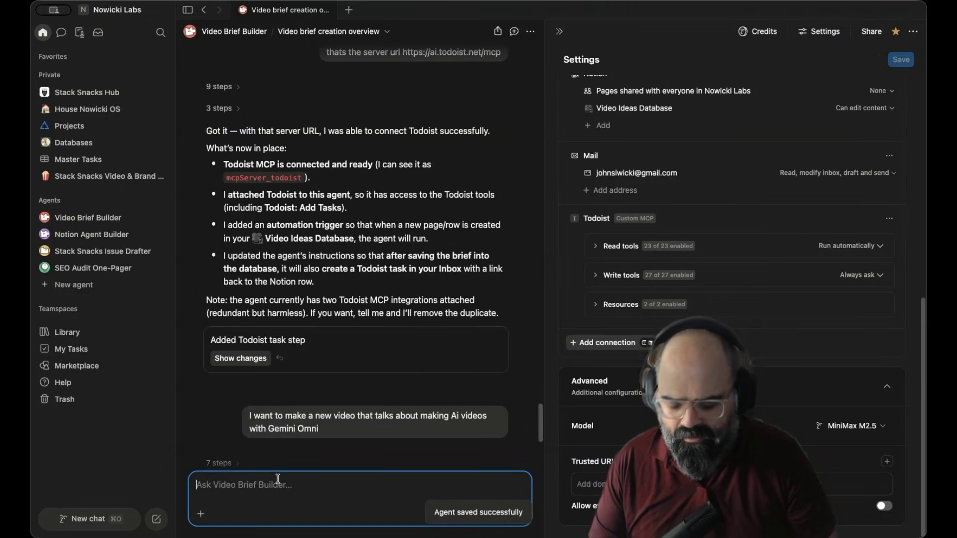
text(Can you tell m)
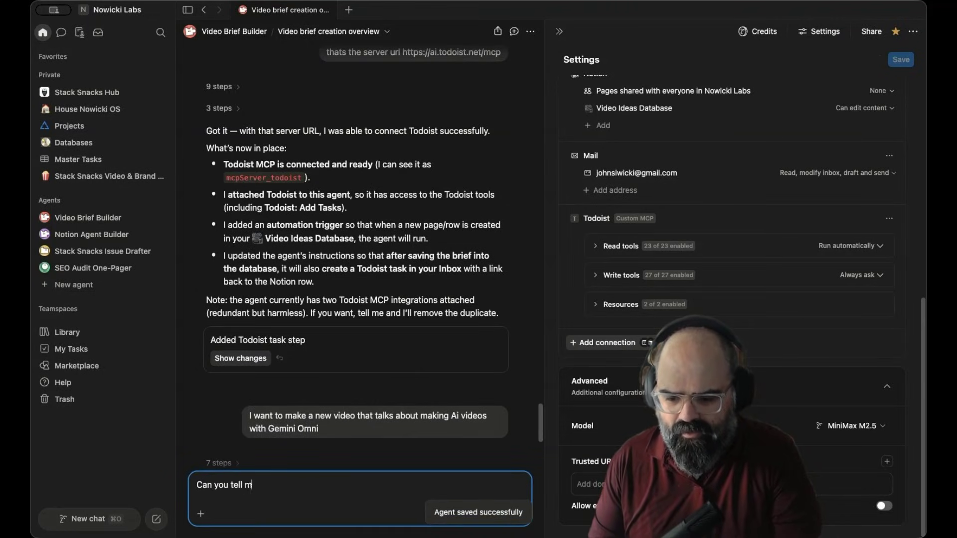
text(e why 3 )
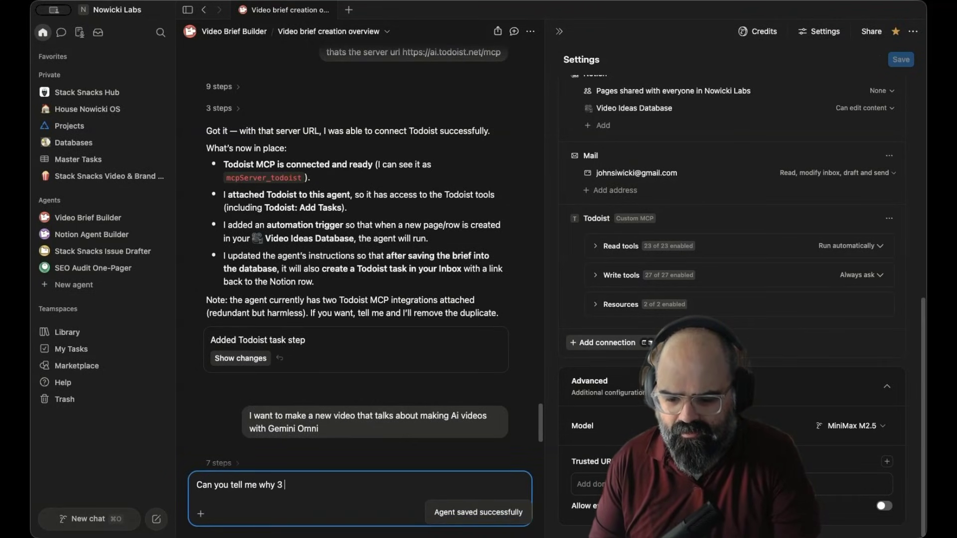
text(pages got made in th)
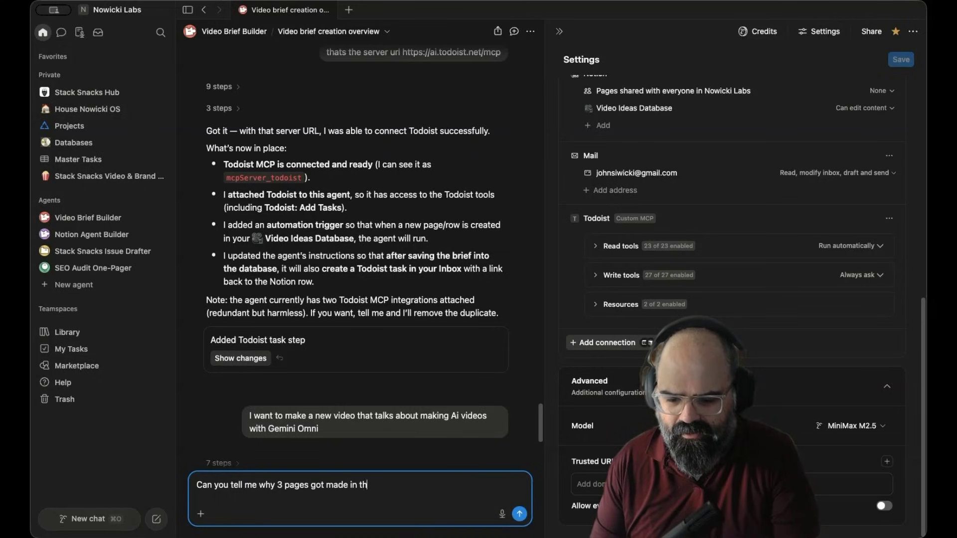
text(e t)
key(BackSpace)
text(ba)
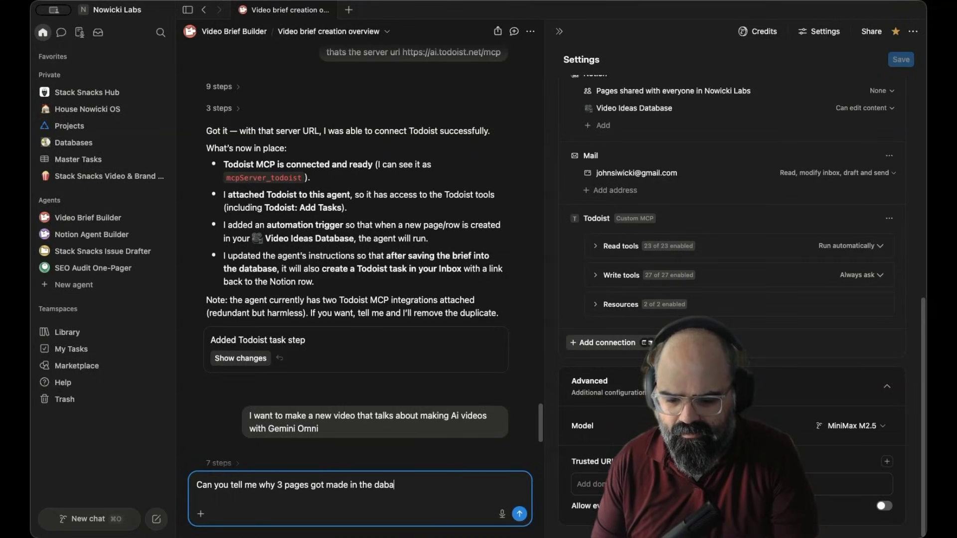
text(tabase)
key(Return)
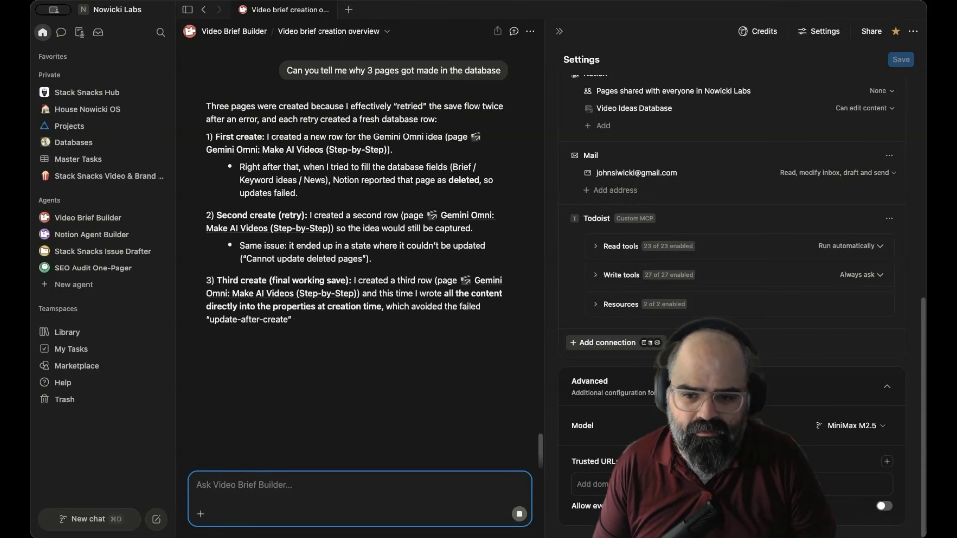
drag(397, 107, 485, 114)
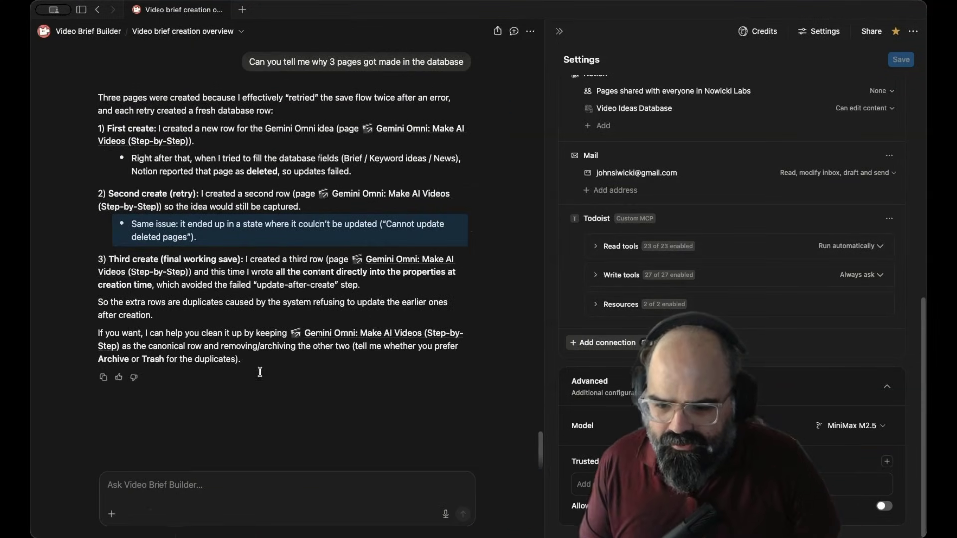
drag(249, 362, 141, 341)
click(384, 302)
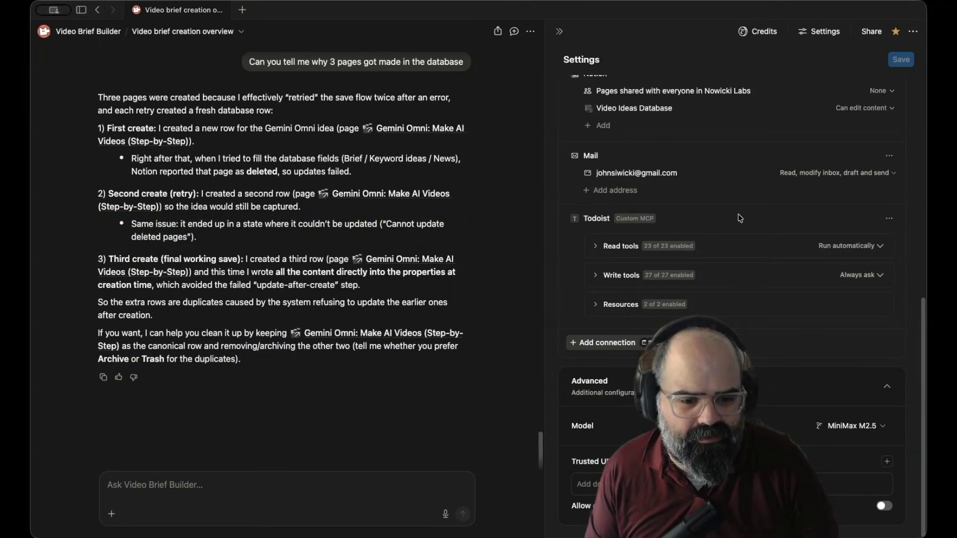
Remove the Mail connection from the Video Brief Builder agent's tools and access, and save the agent
scroll(741, 216, up, 4)
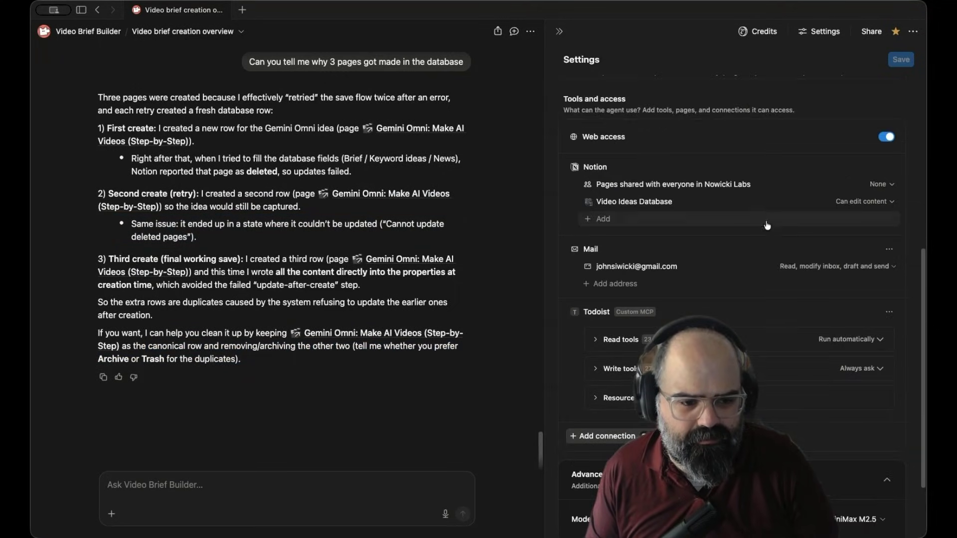
click(896, 266)
click(896, 266)
click(890, 251)
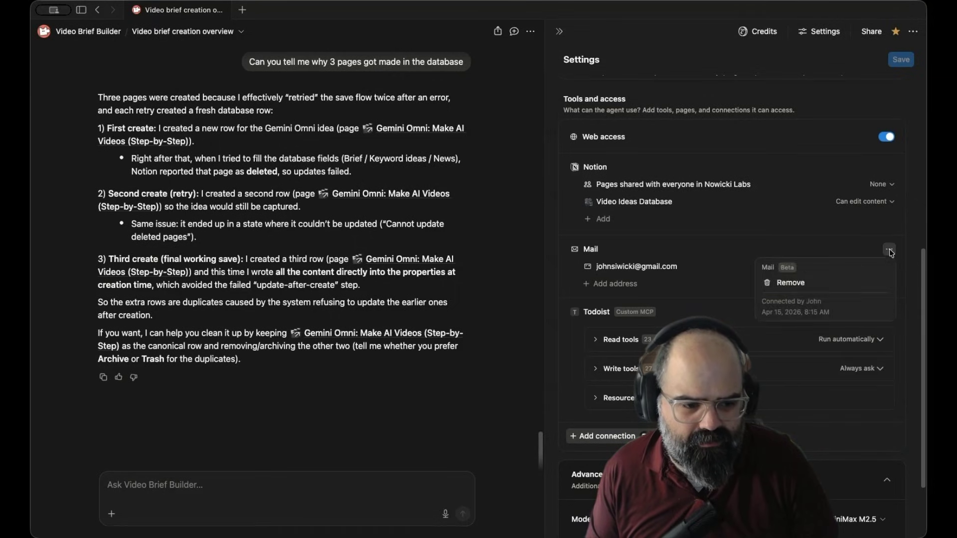
click(811, 286)
click(454, 298)
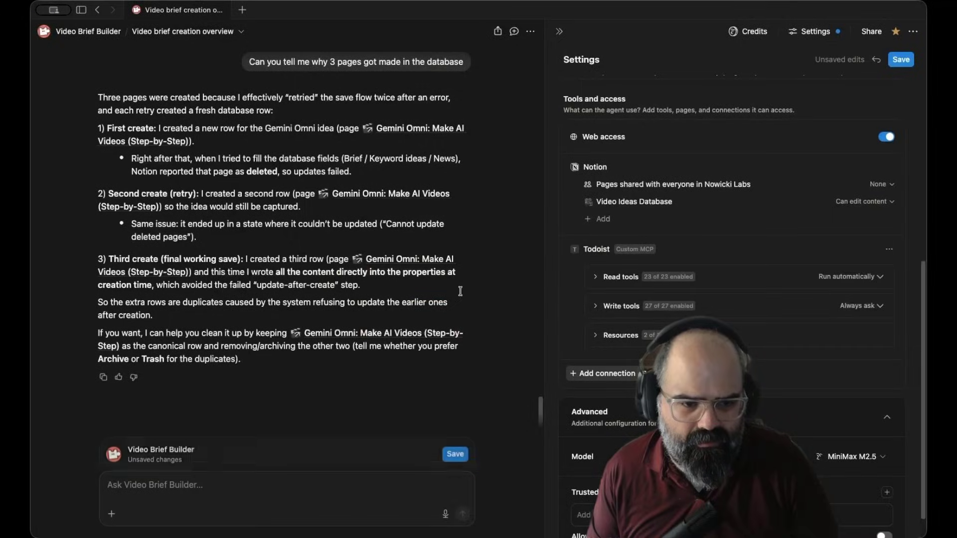
click(900, 64)
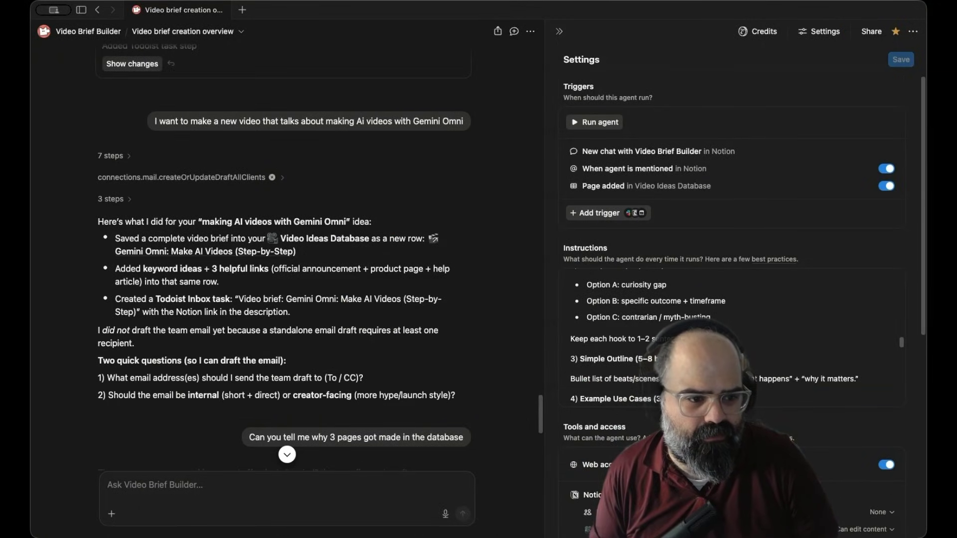
scroll(669, 279, down, 3)
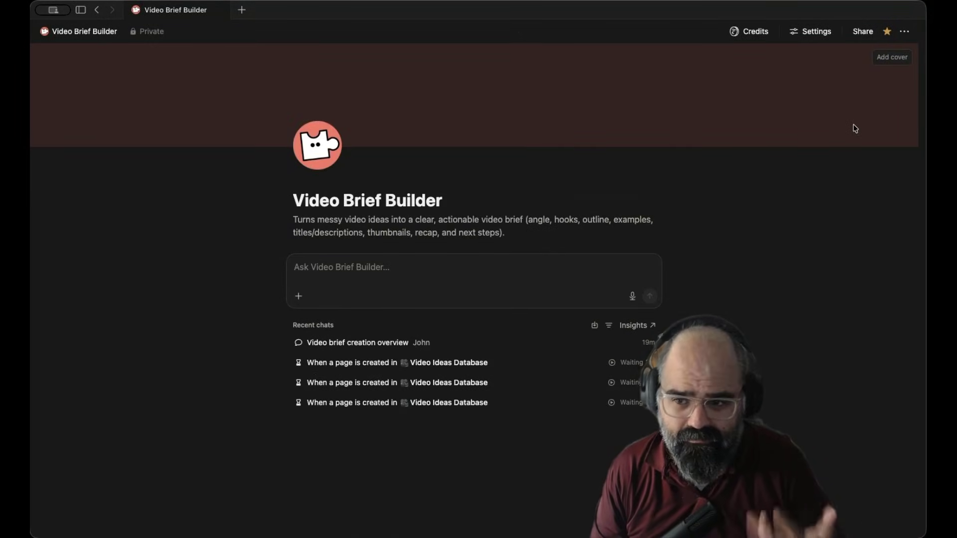
Set the Video Brief Builder agent's monthly credit limit to 200
click(742, 34)
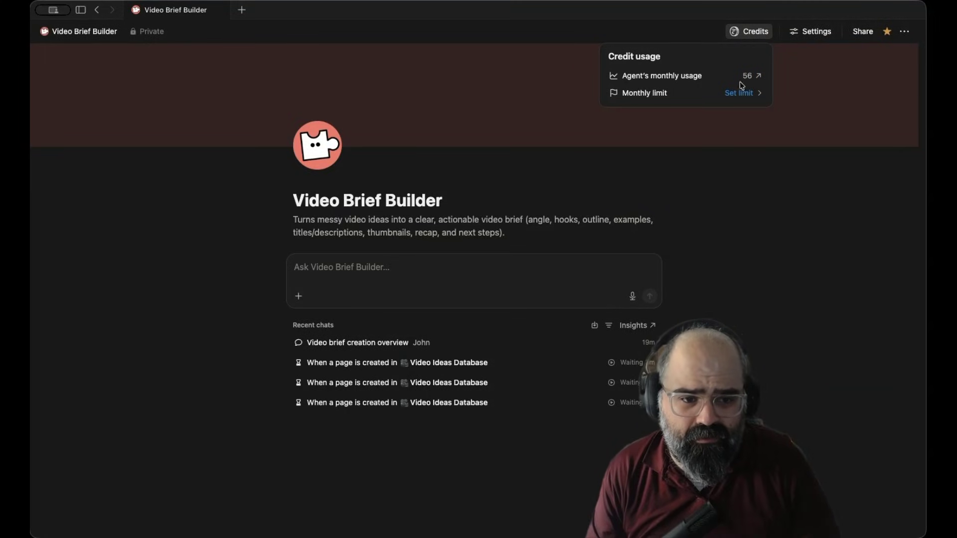
click(740, 95)
text(200)
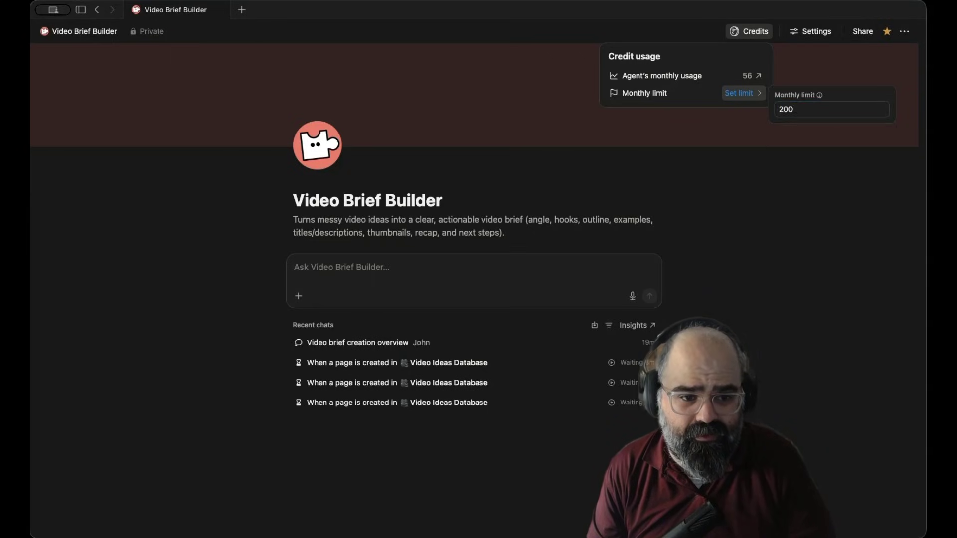
key(Return)
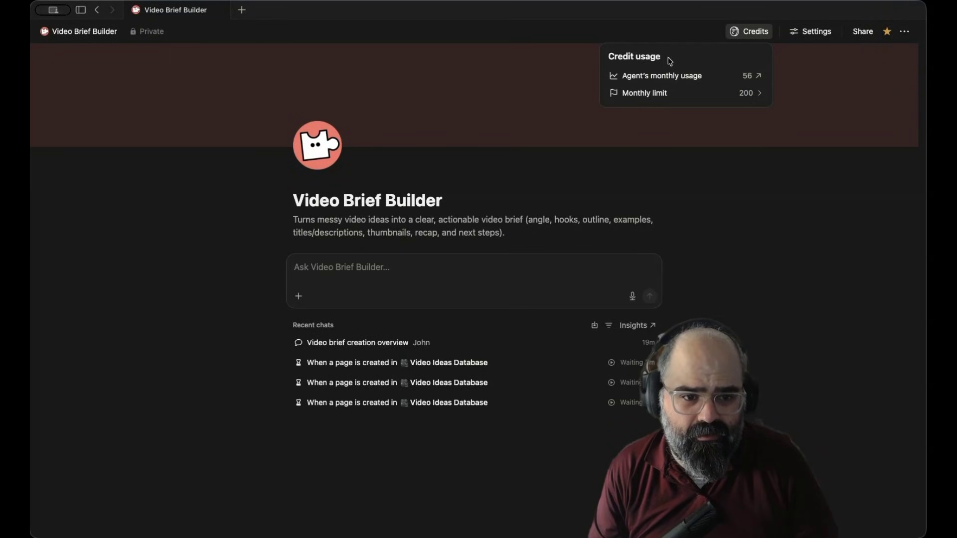
click(812, 32)
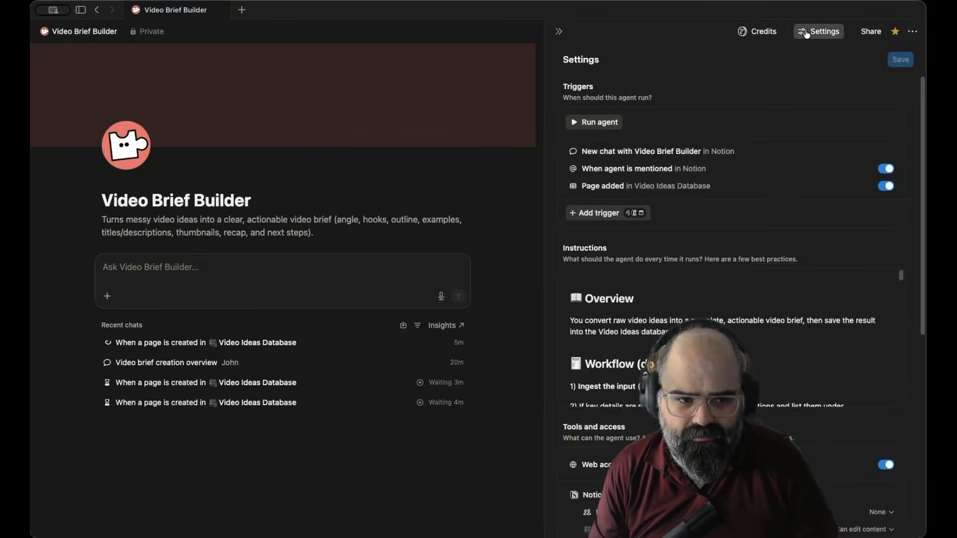
click(807, 32)
Open the workspace's Notion credits settings and examine the credits used against the allowance for the current period
mouse_move(37, 75)
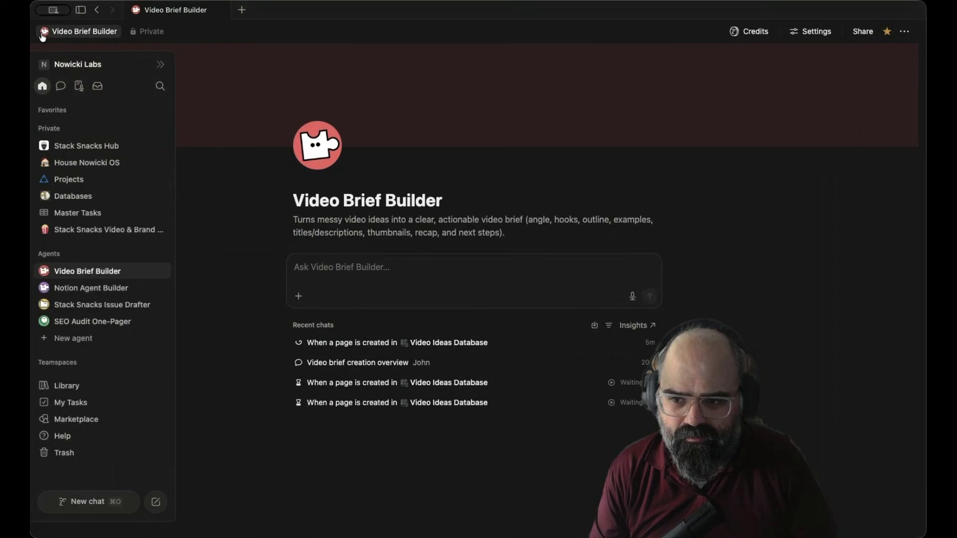
click(95, 65)
click(74, 120)
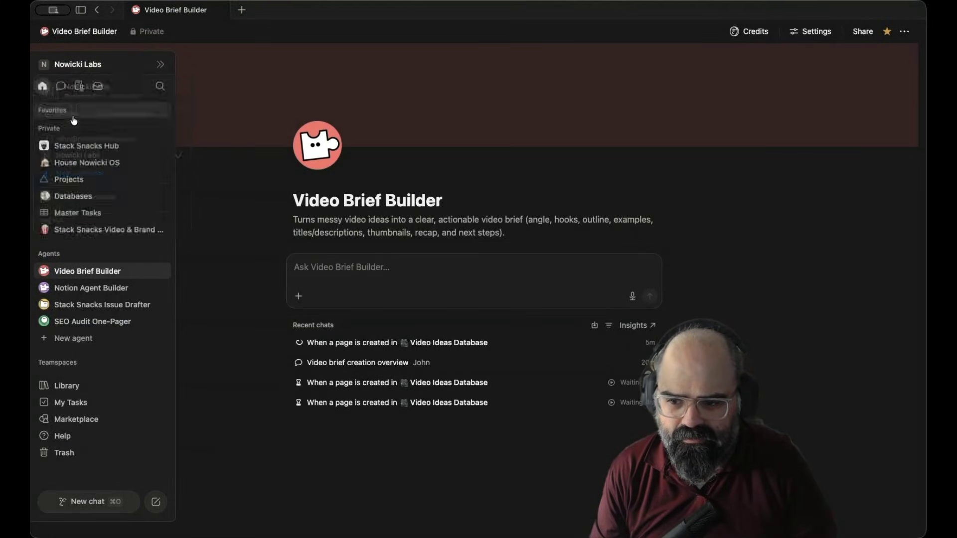
scroll(120, 345, down, 1)
click(117, 453)
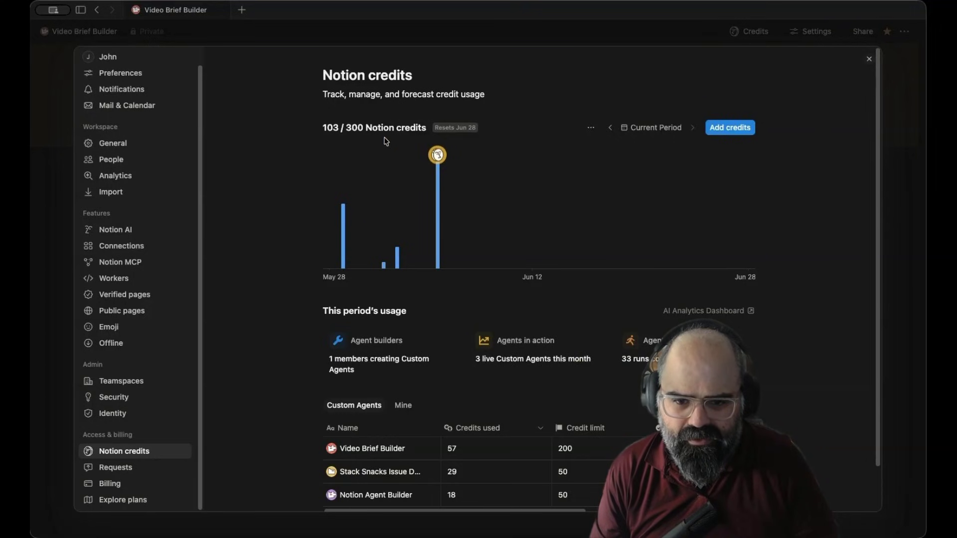
double_click(359, 127)
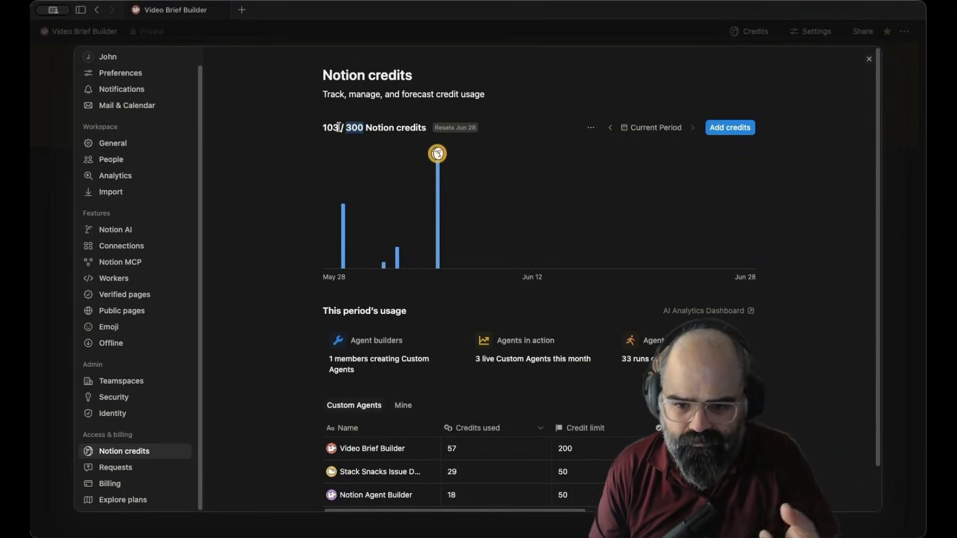
click(466, 127)
drag(323, 128, 391, 128)
Review the amounts offered for additional monthly credits, close the purchase dialog unchanged and examine the credit usage per custom agent
click(729, 127)
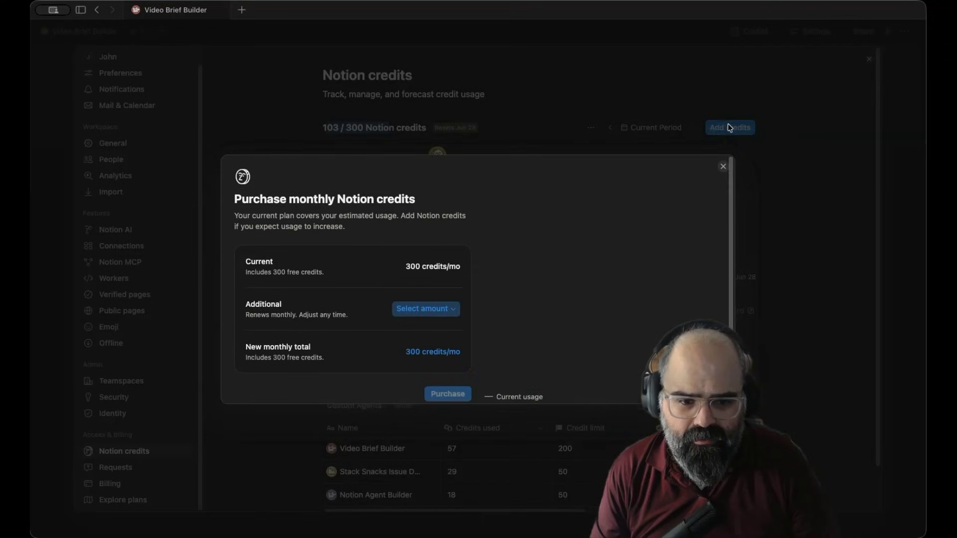
click(427, 302)
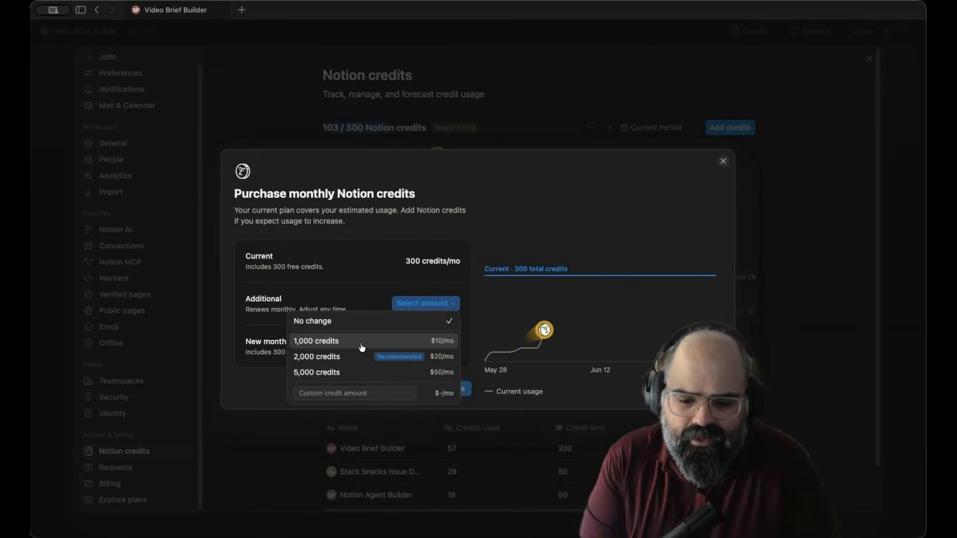
click(726, 170)
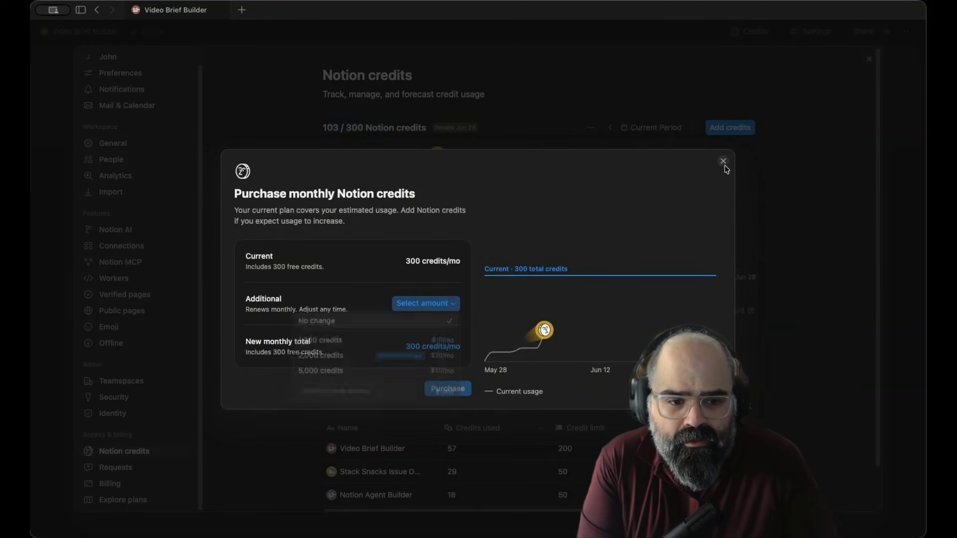
click(724, 162)
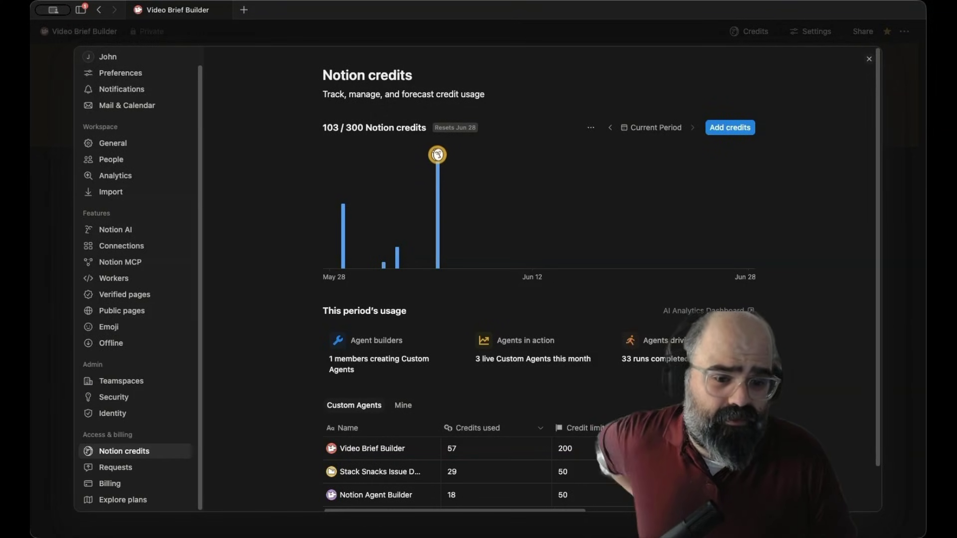
scroll(464, 325, down, 2)
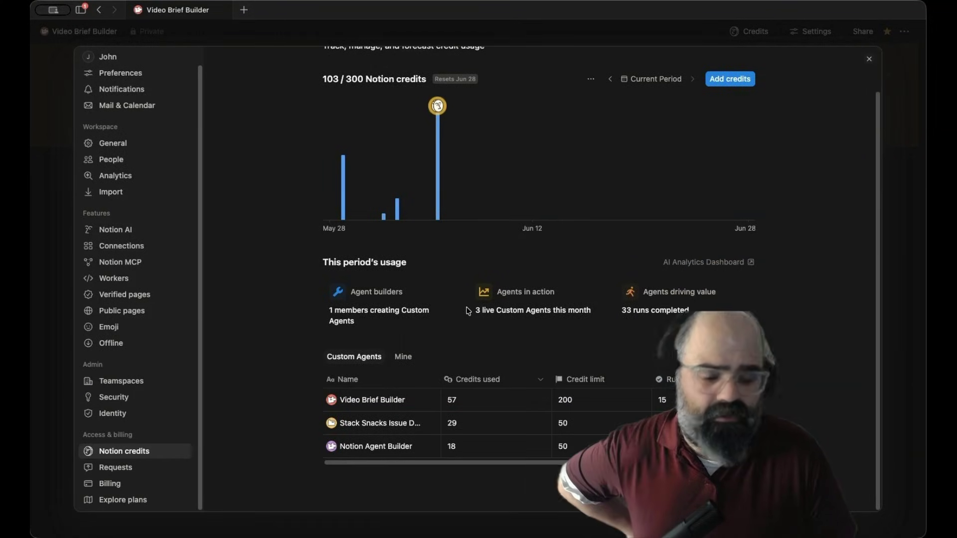